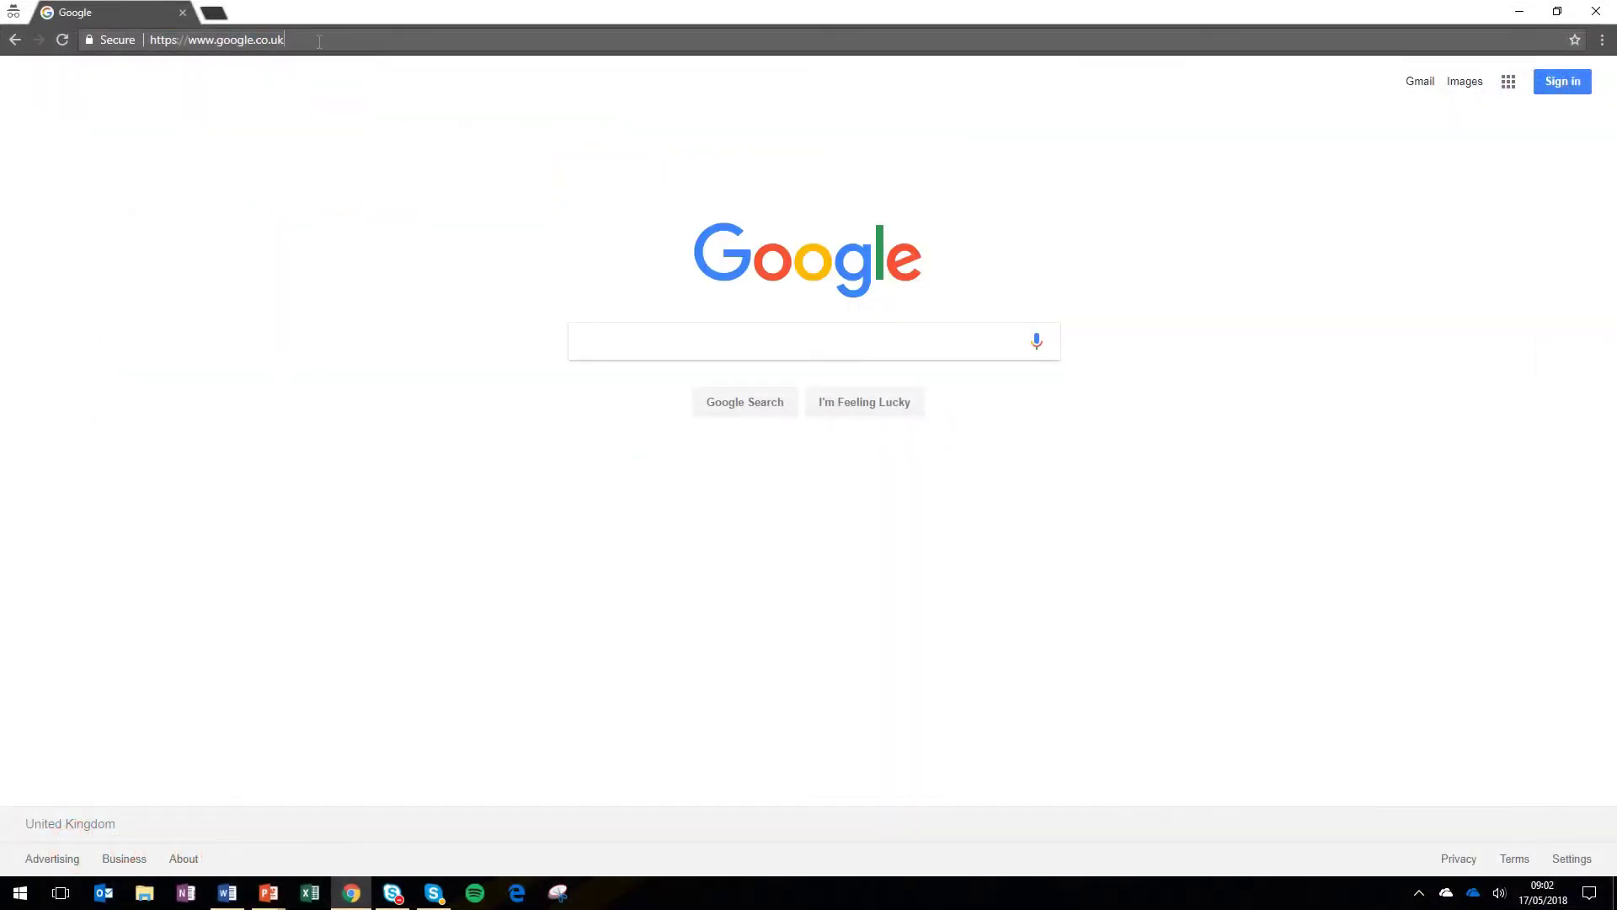
- Go to email.imperial.ac.uk in the browser's address bar
left_click(320, 42)
type("email")
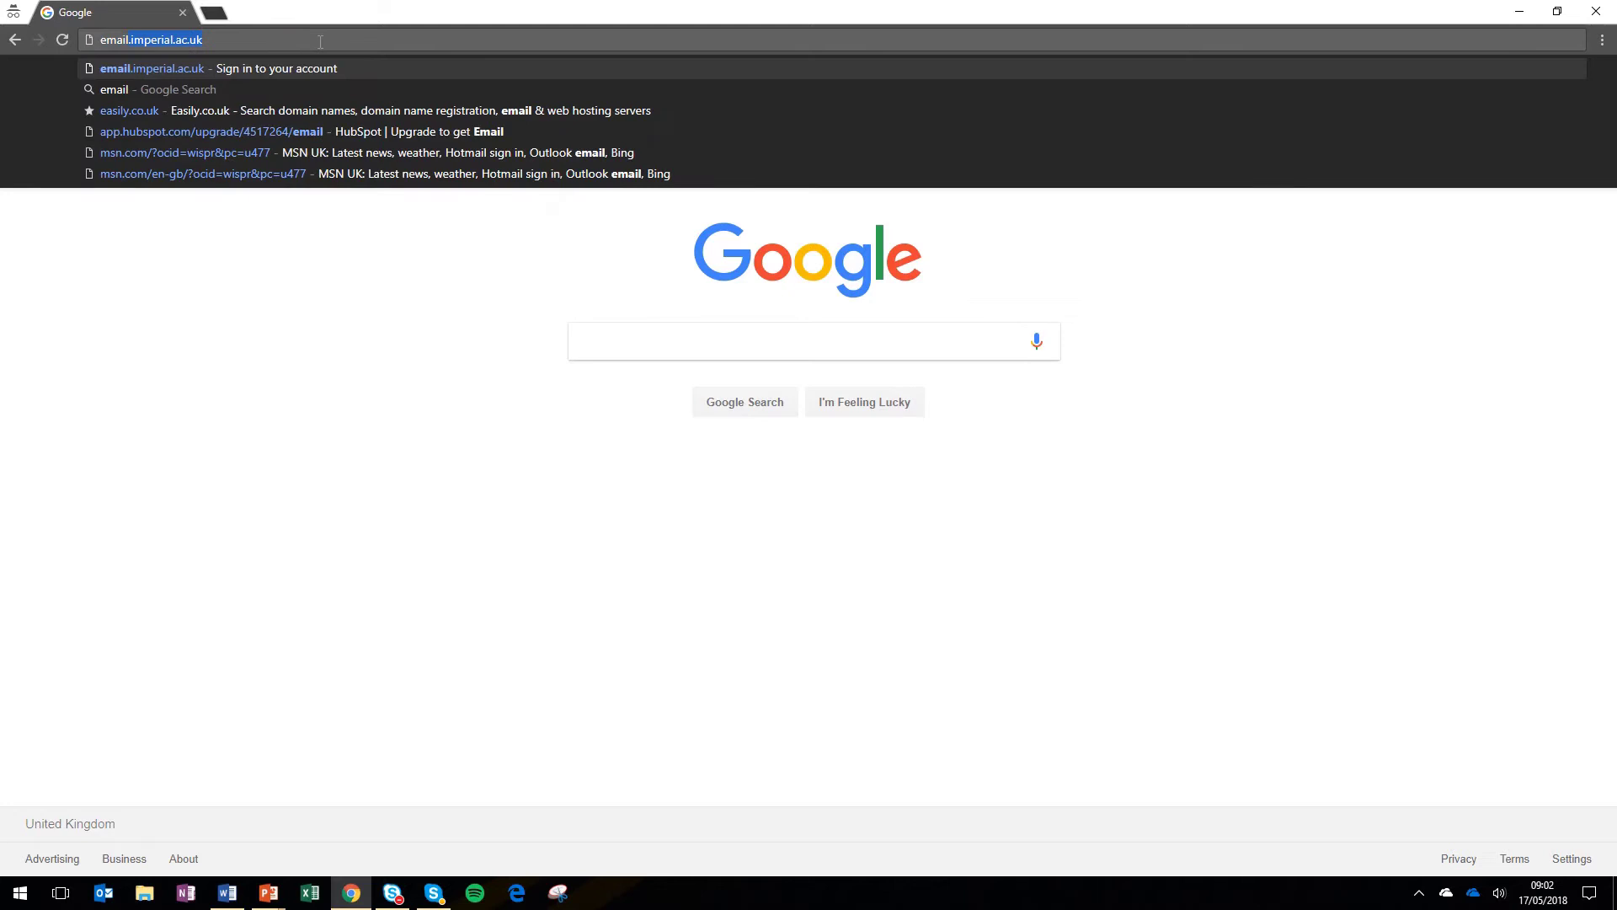
type(".imperi")
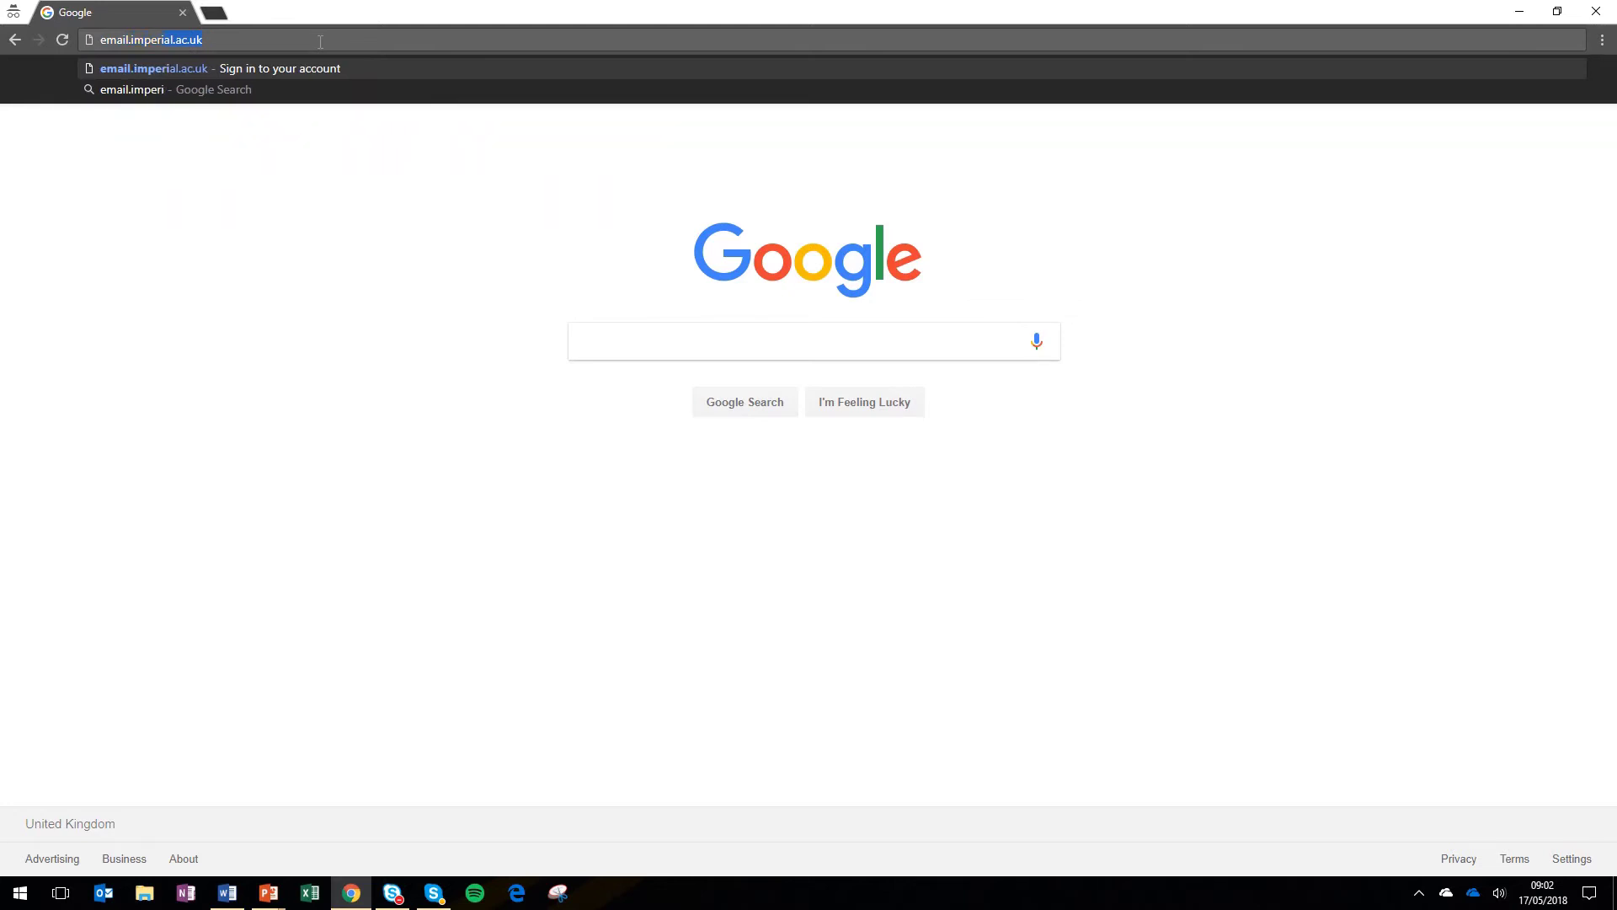
type("al.ac.uk")
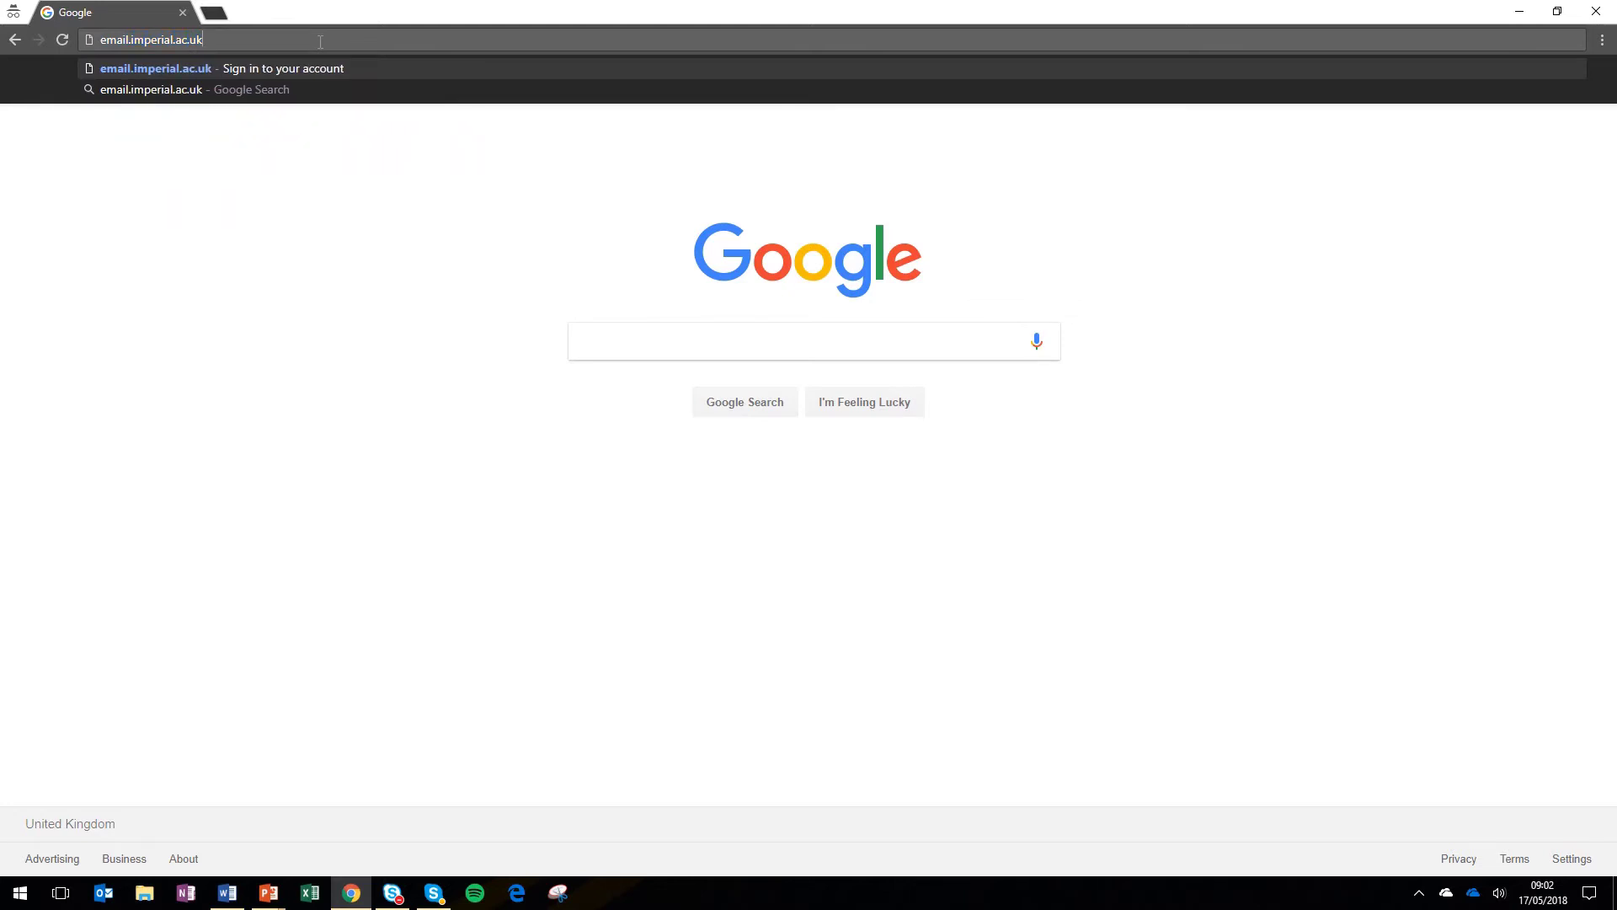
key("Return")
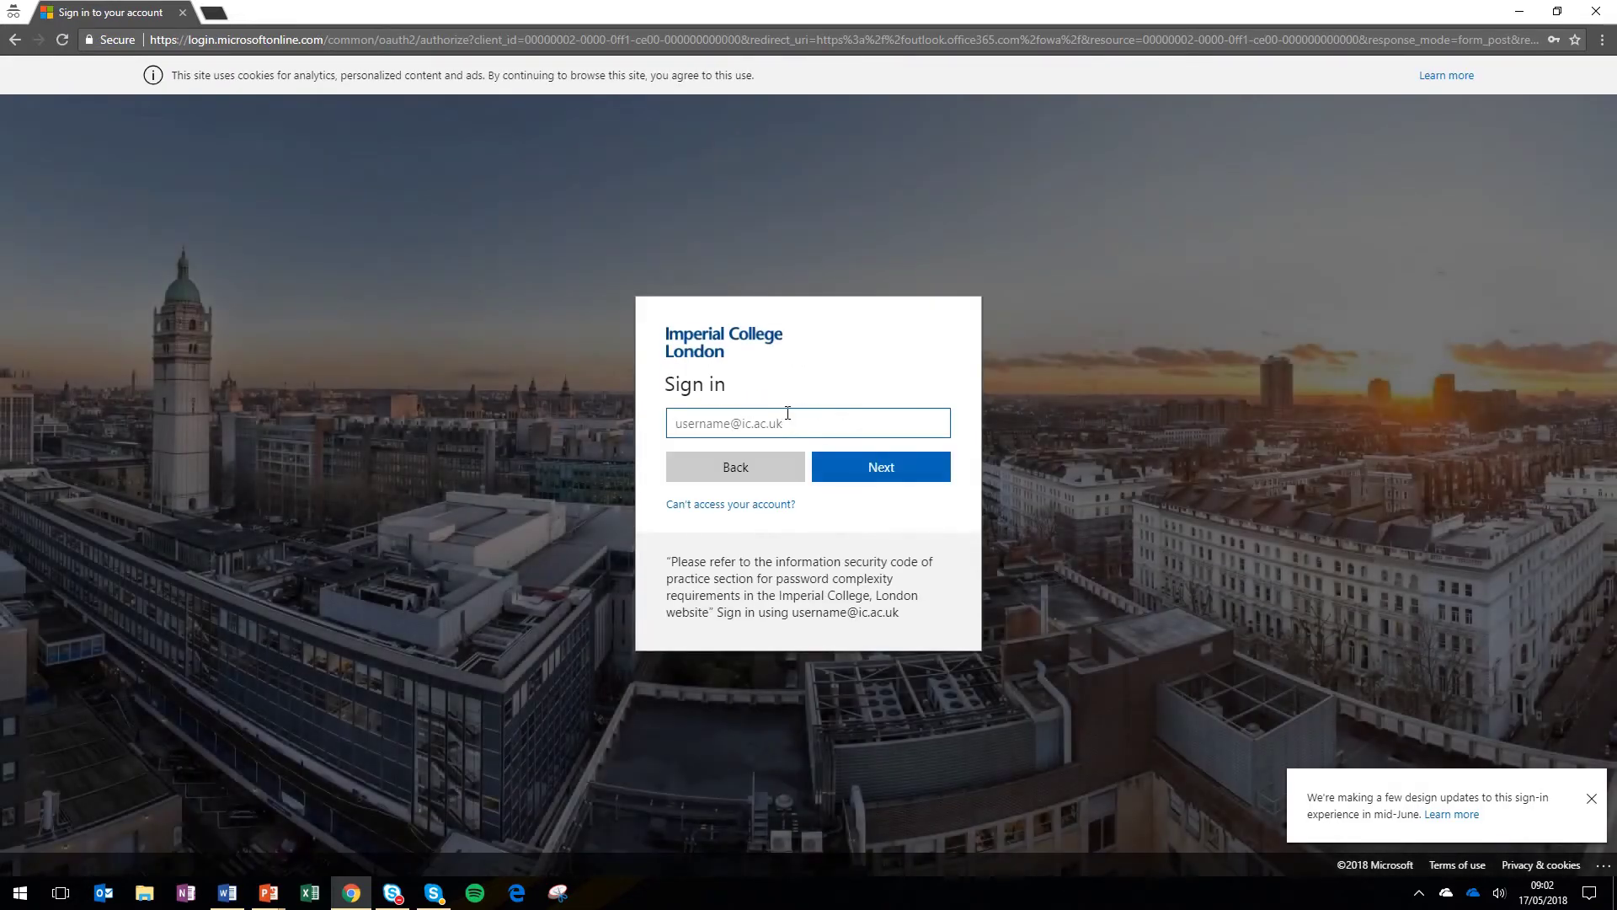
- Sign in with the college username and password, choosing to stay signed in
key("Return")
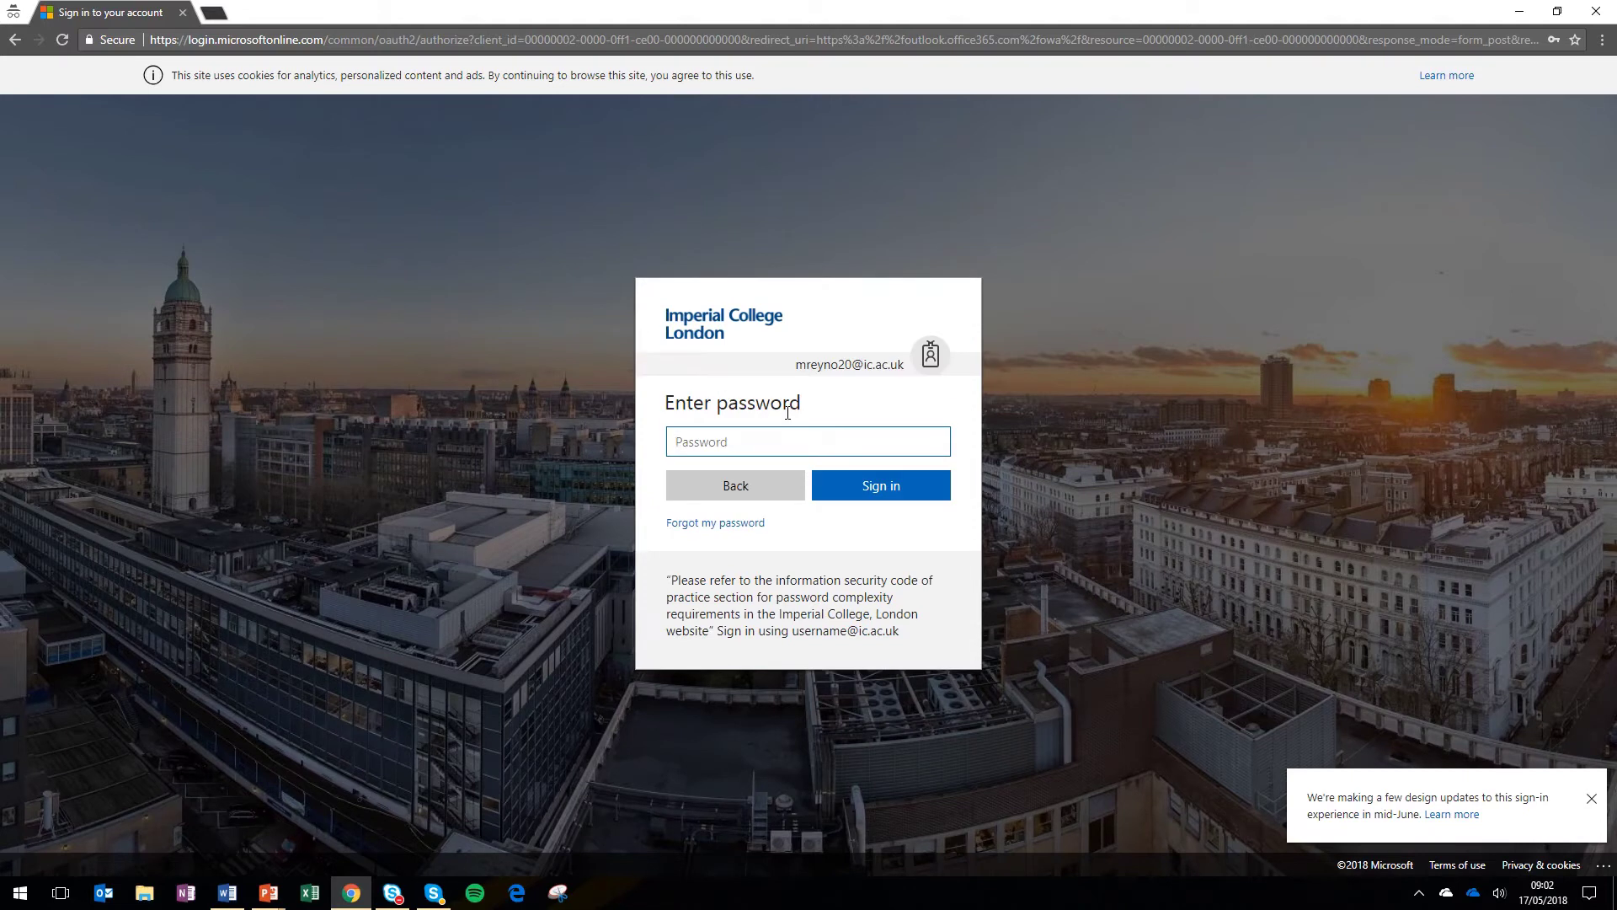
type("•••••••••")
key("Return")
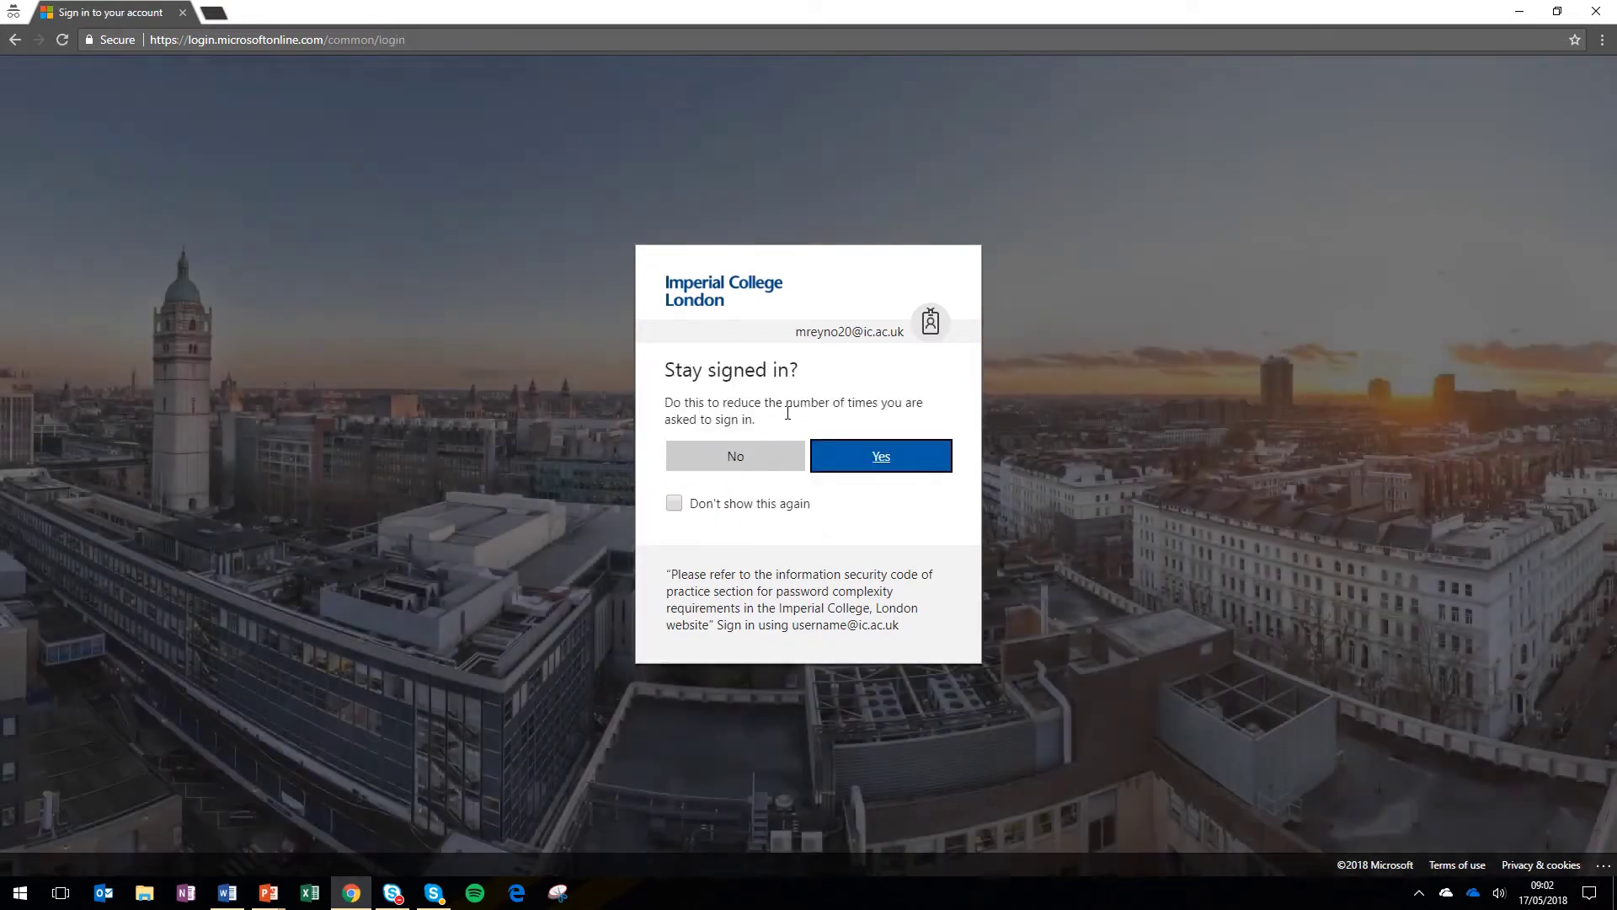
left_click(881, 466)
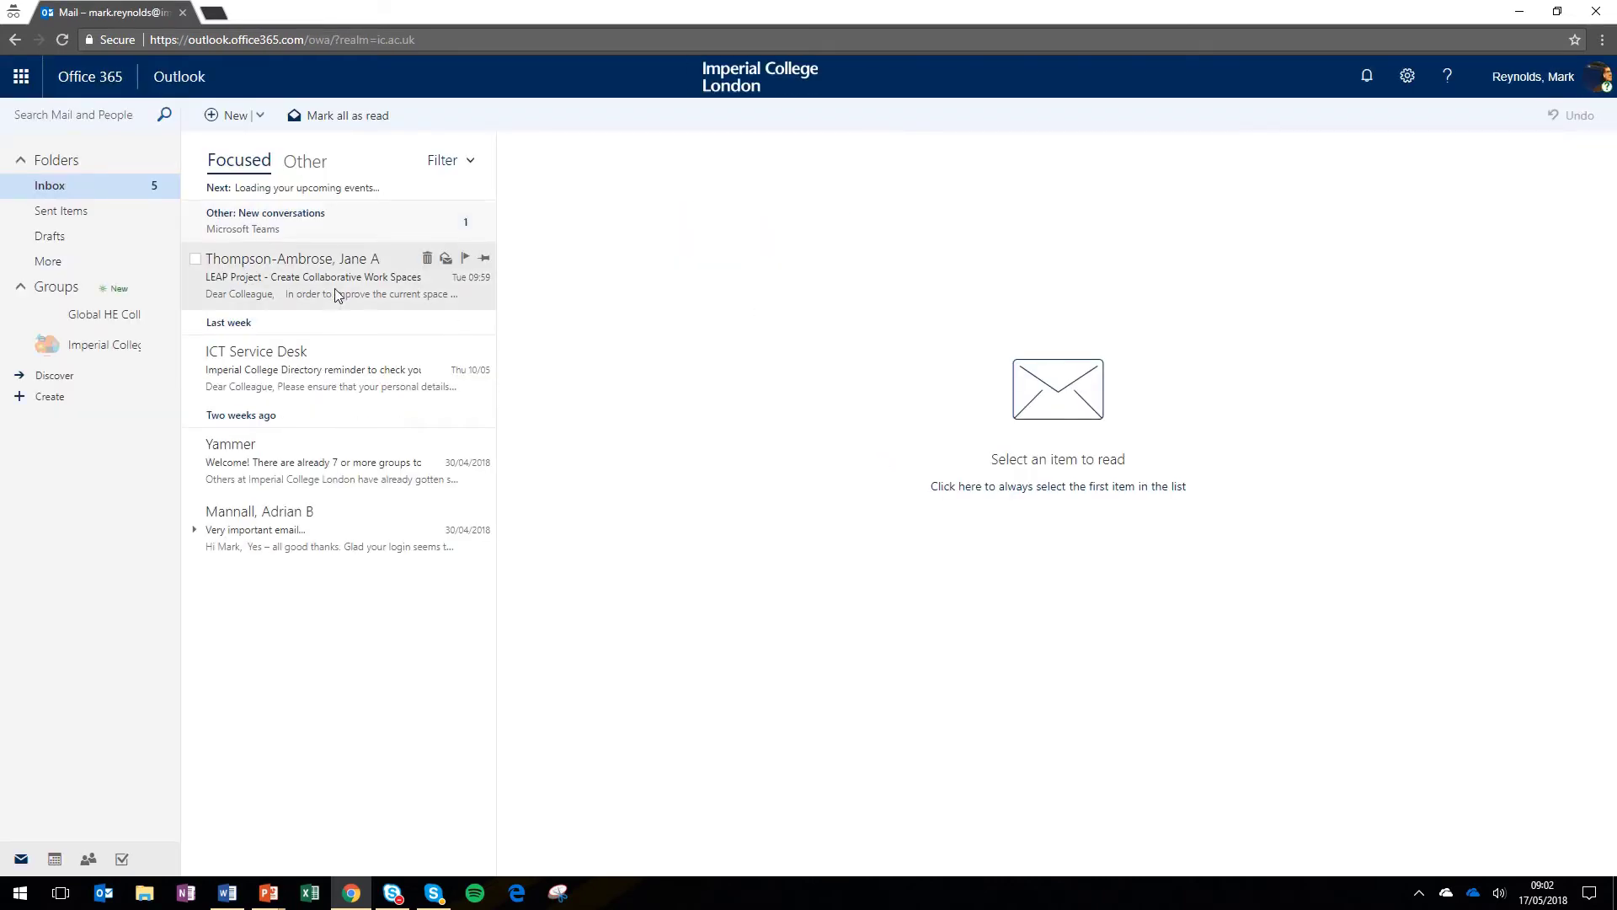
- Open the ICT Service Desk email, then search Outlook settings for 'rules' and close settings
left_click(301, 378)
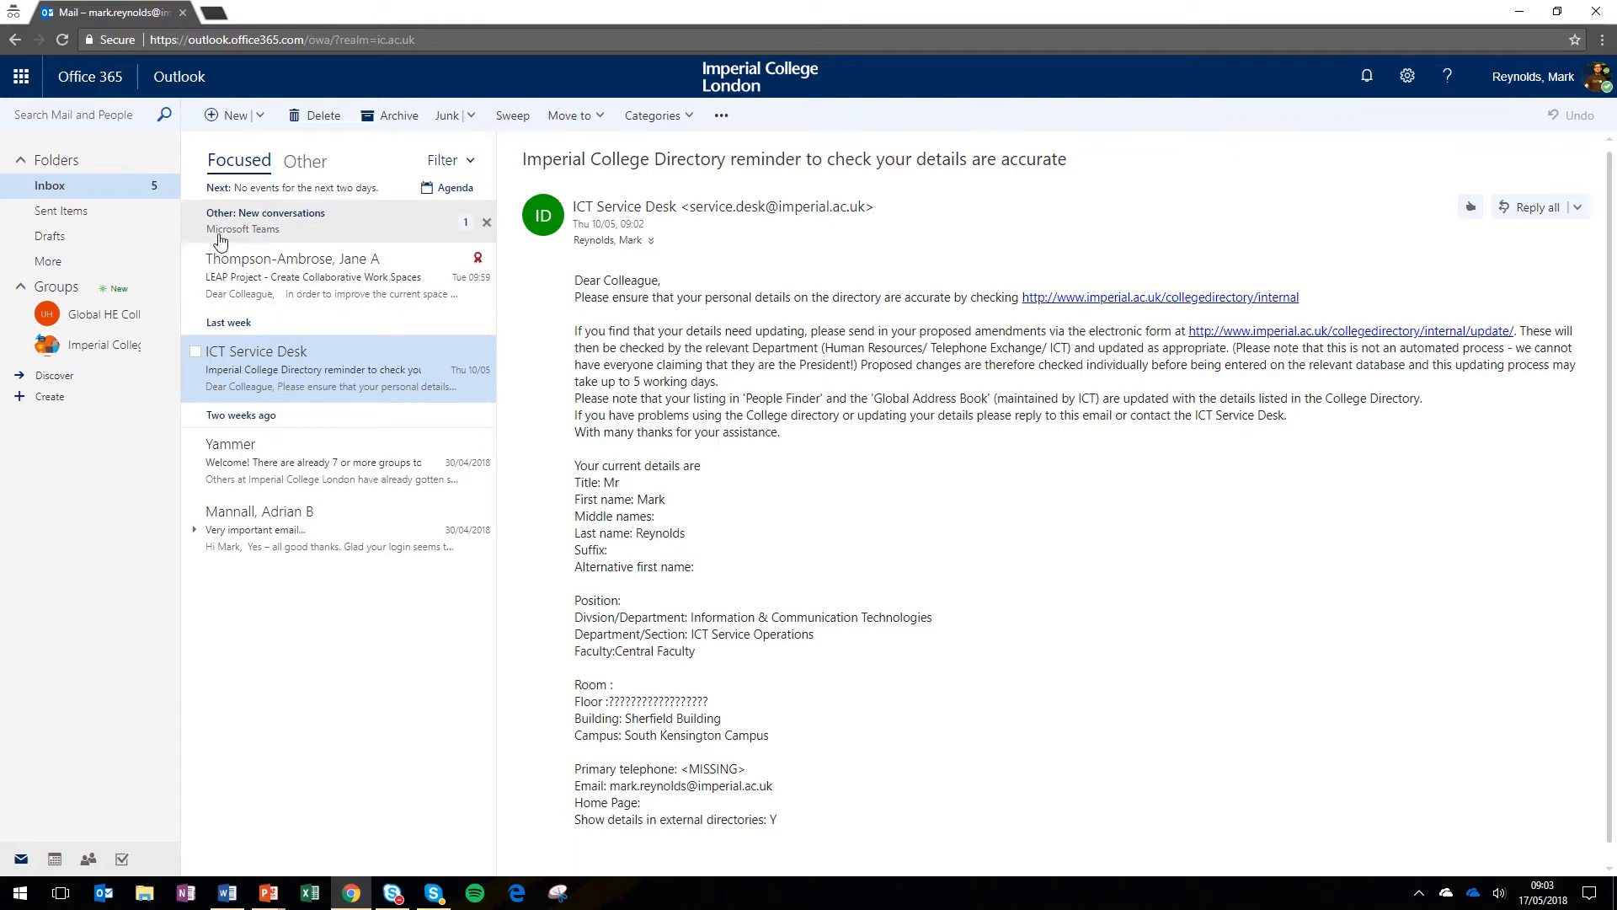
left_click(1577, 82)
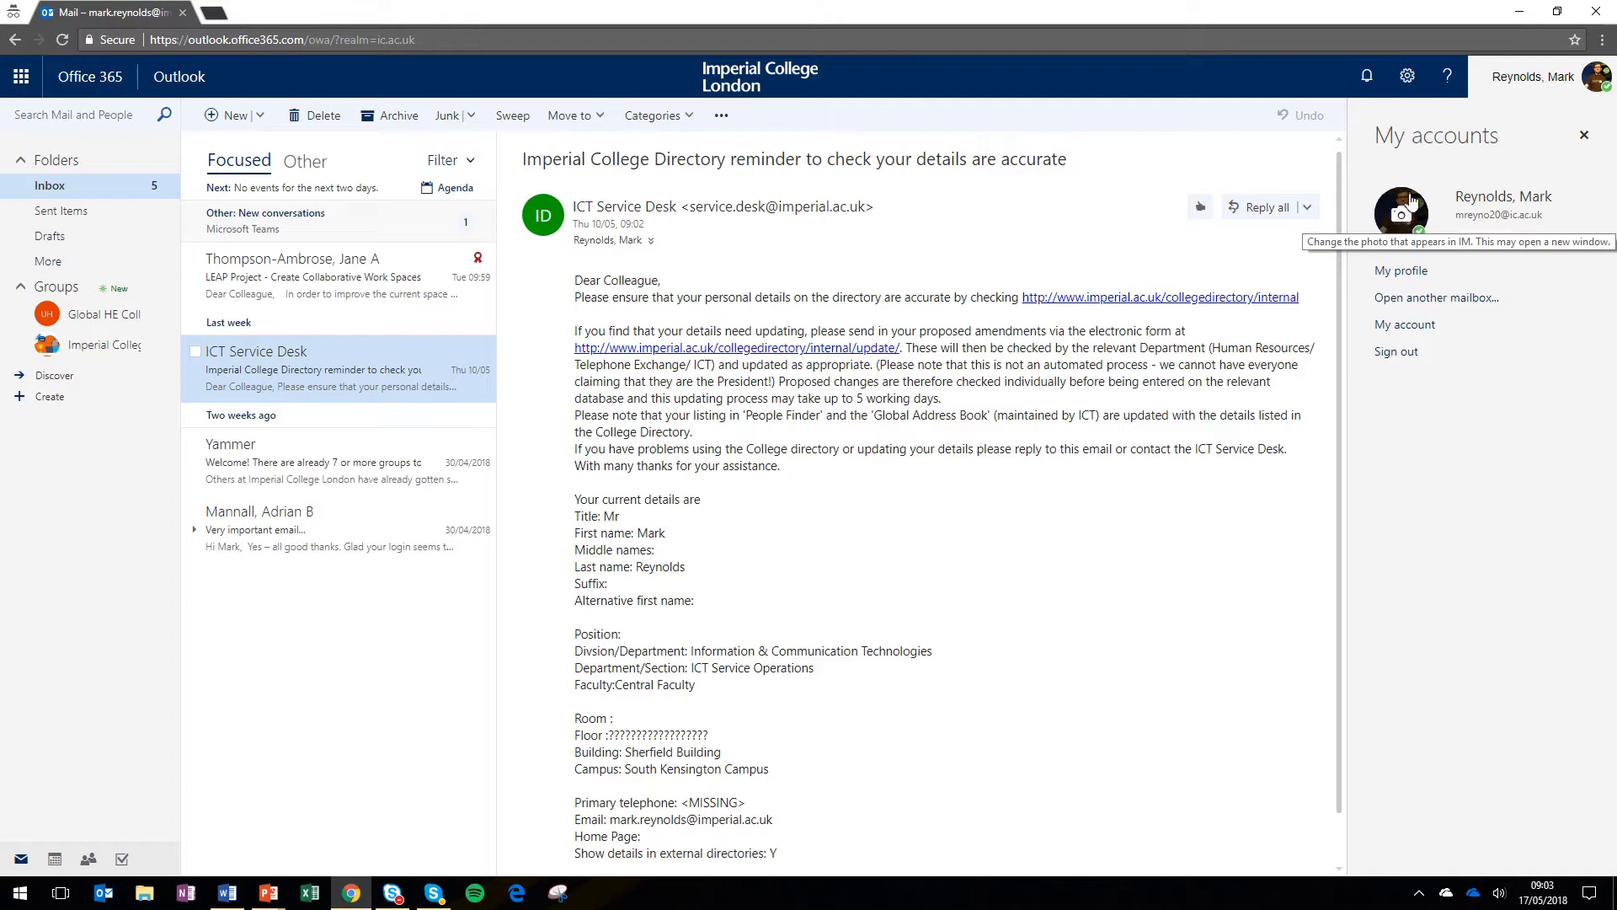
left_click(1411, 85)
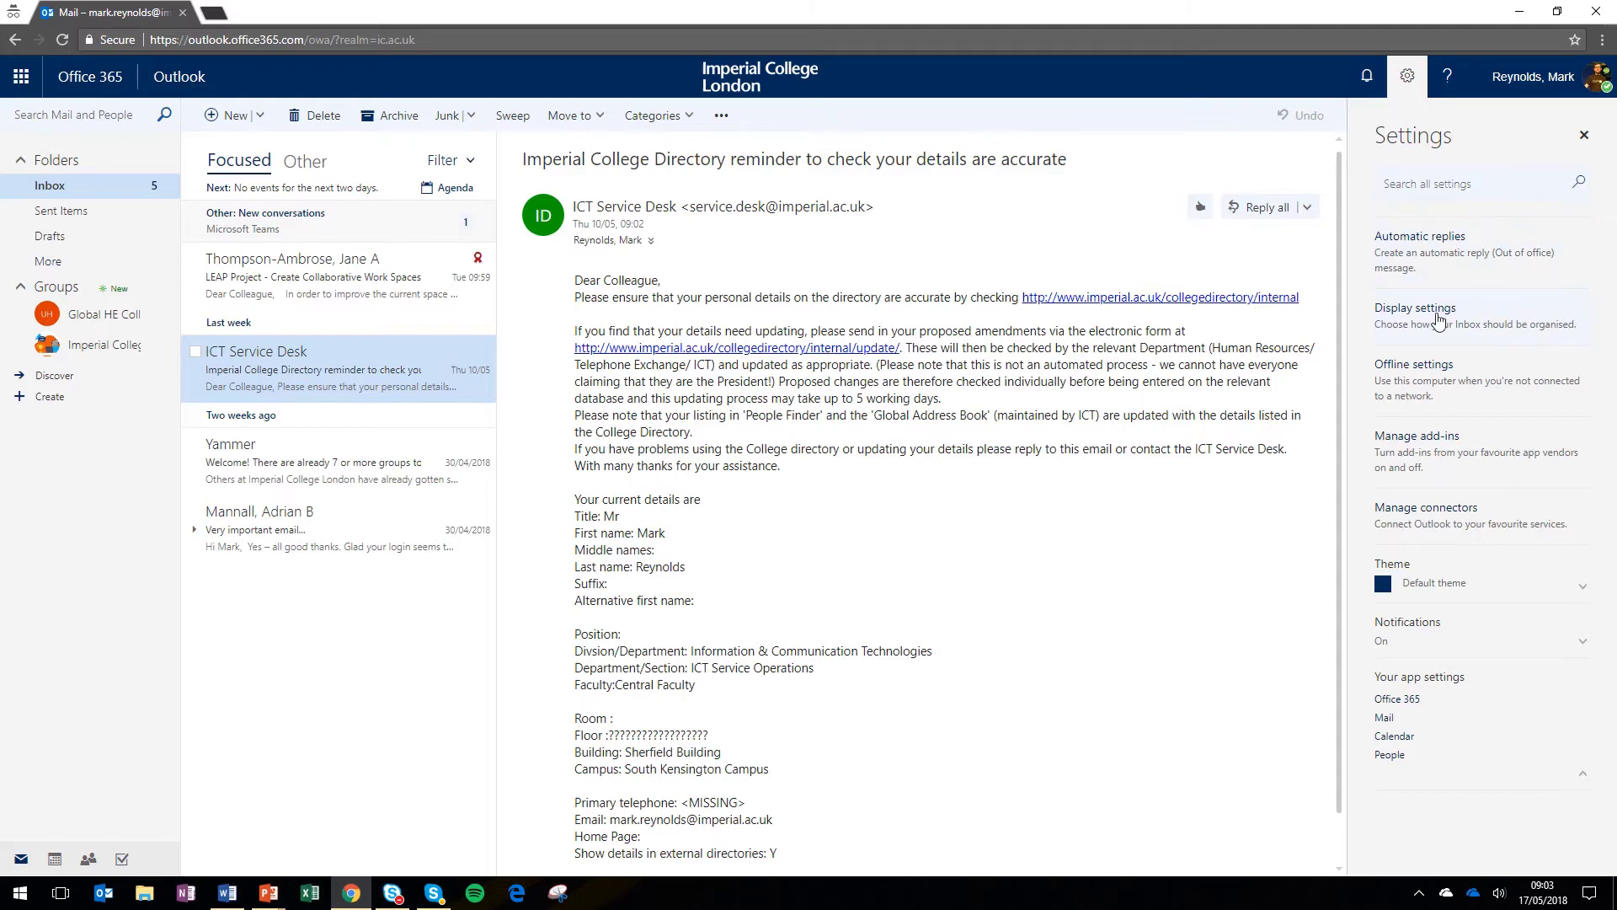
left_click(1441, 180)
type("rules")
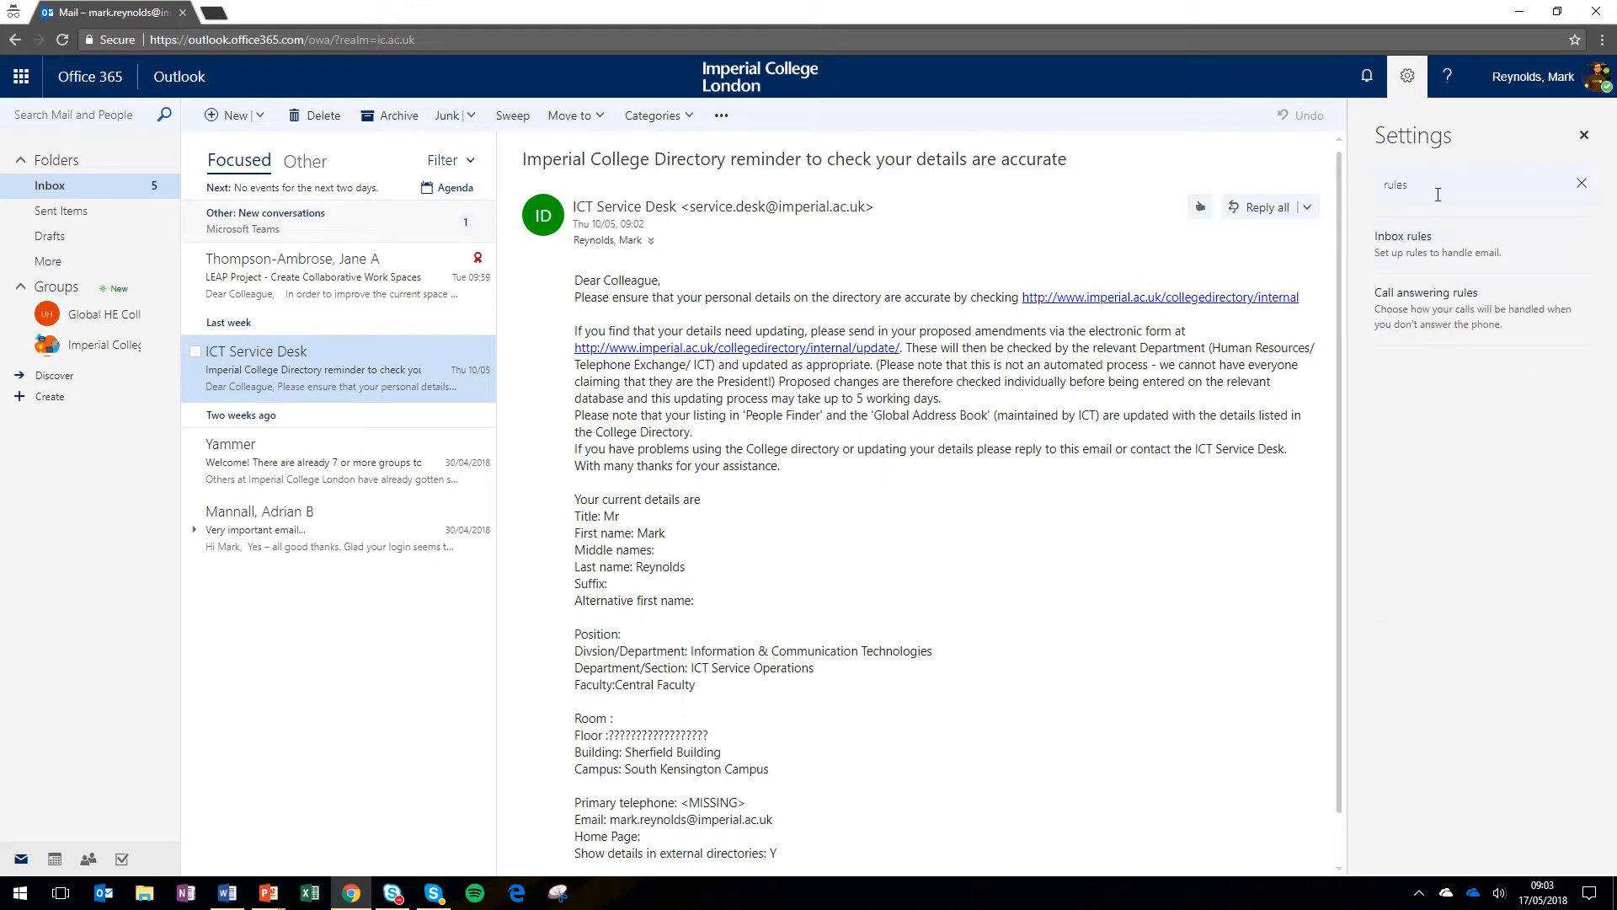
left_click(1408, 76)
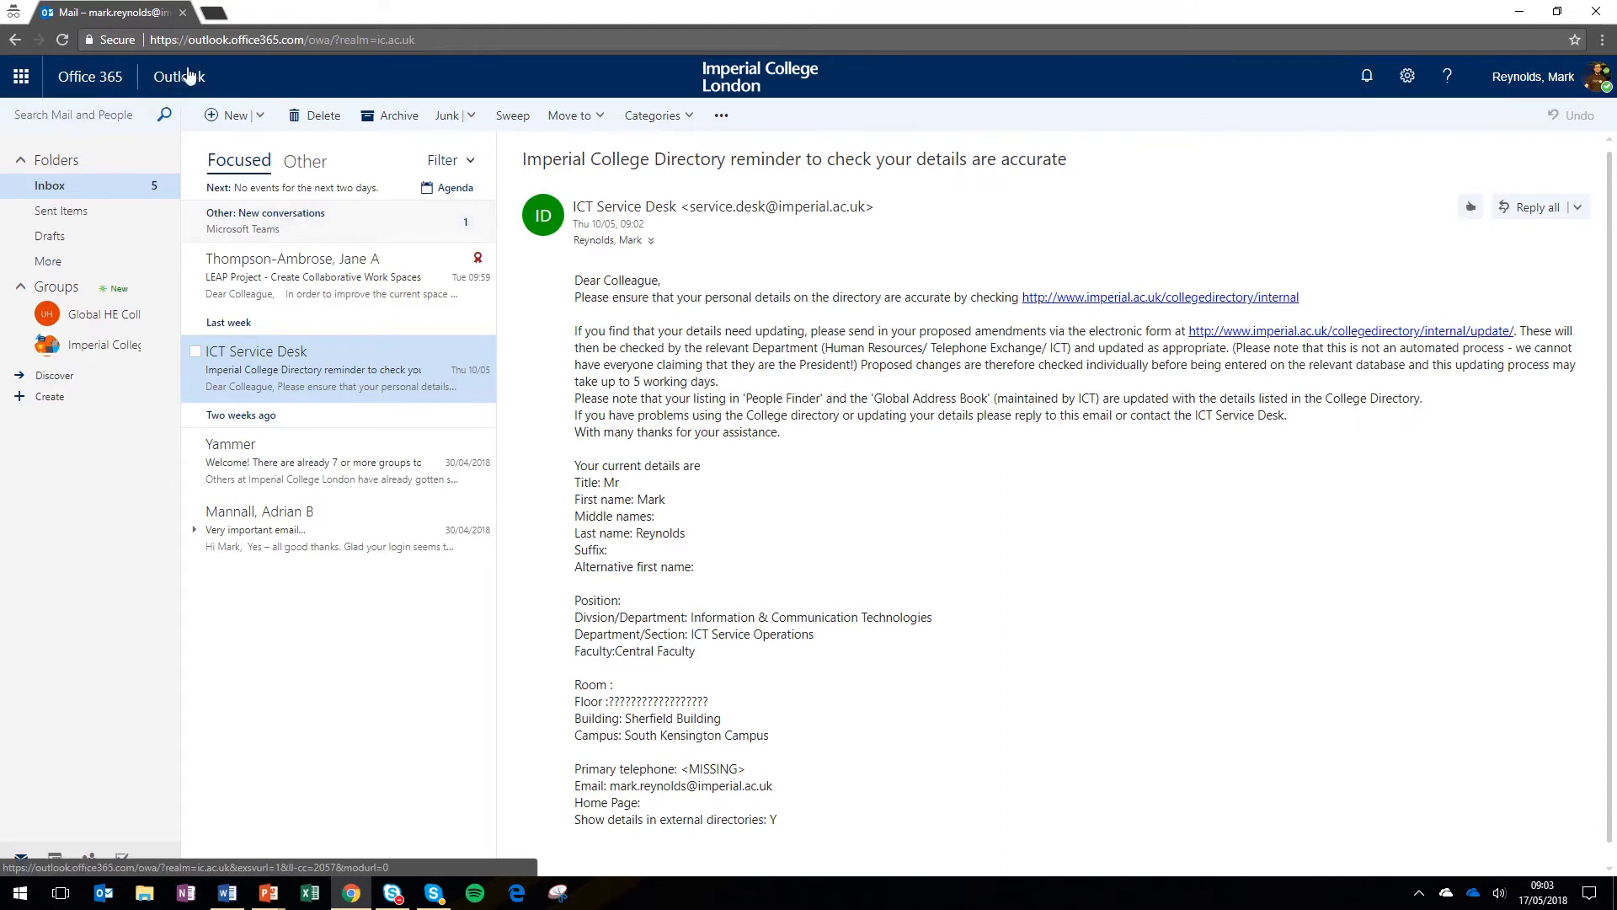
- Open the Office 365 home page from the app launcher and preview the Install Office options
left_click(22, 81)
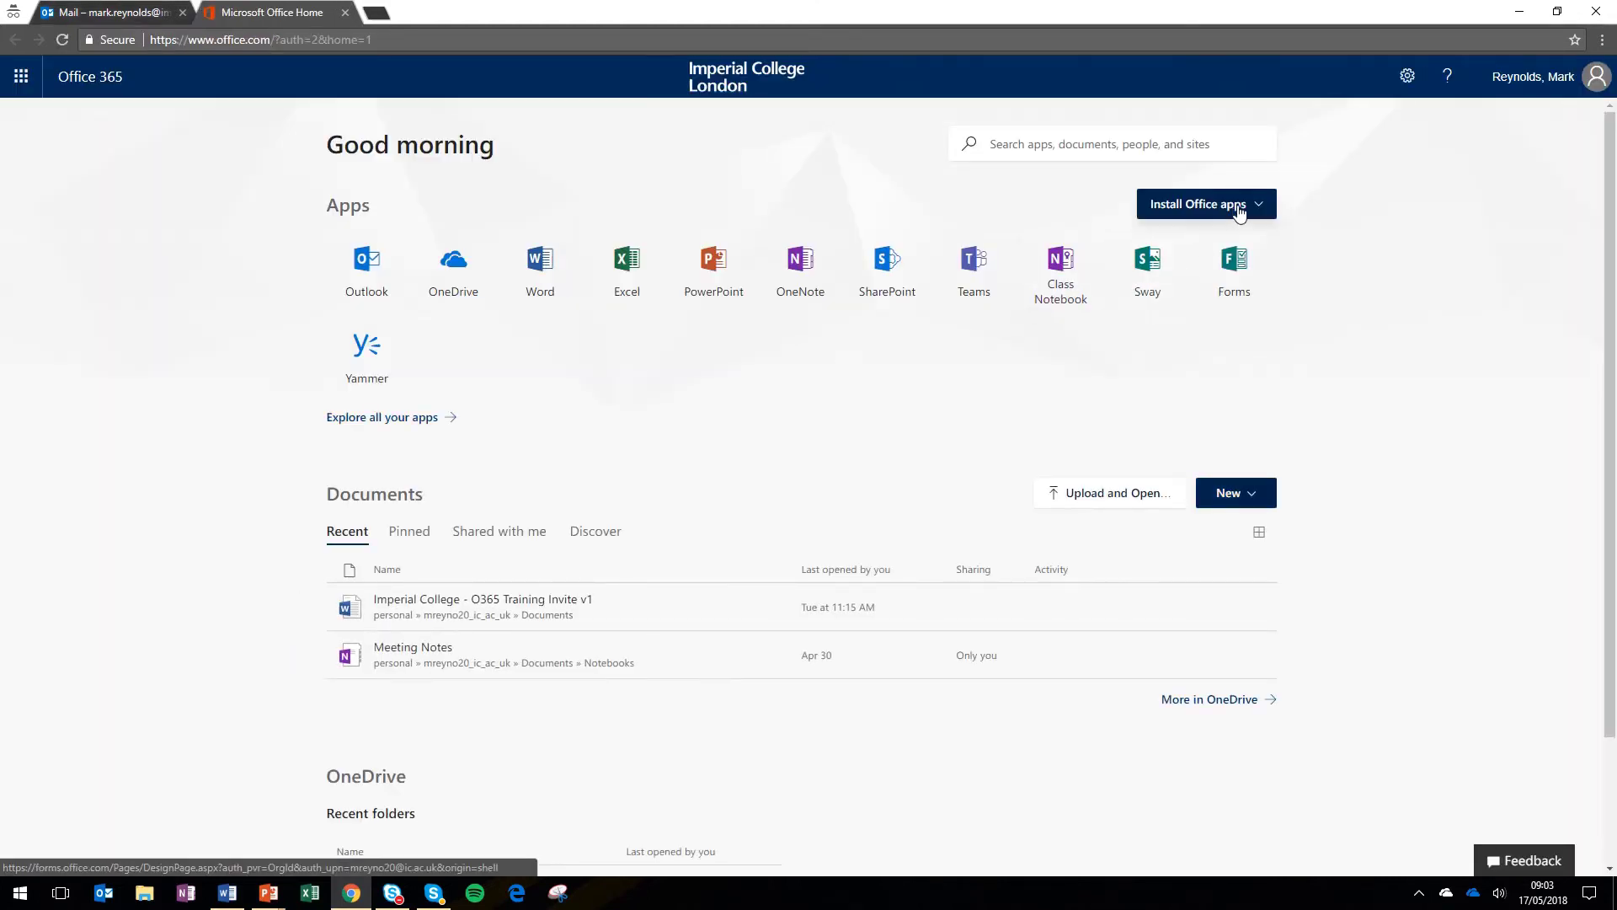
left_click(1262, 206)
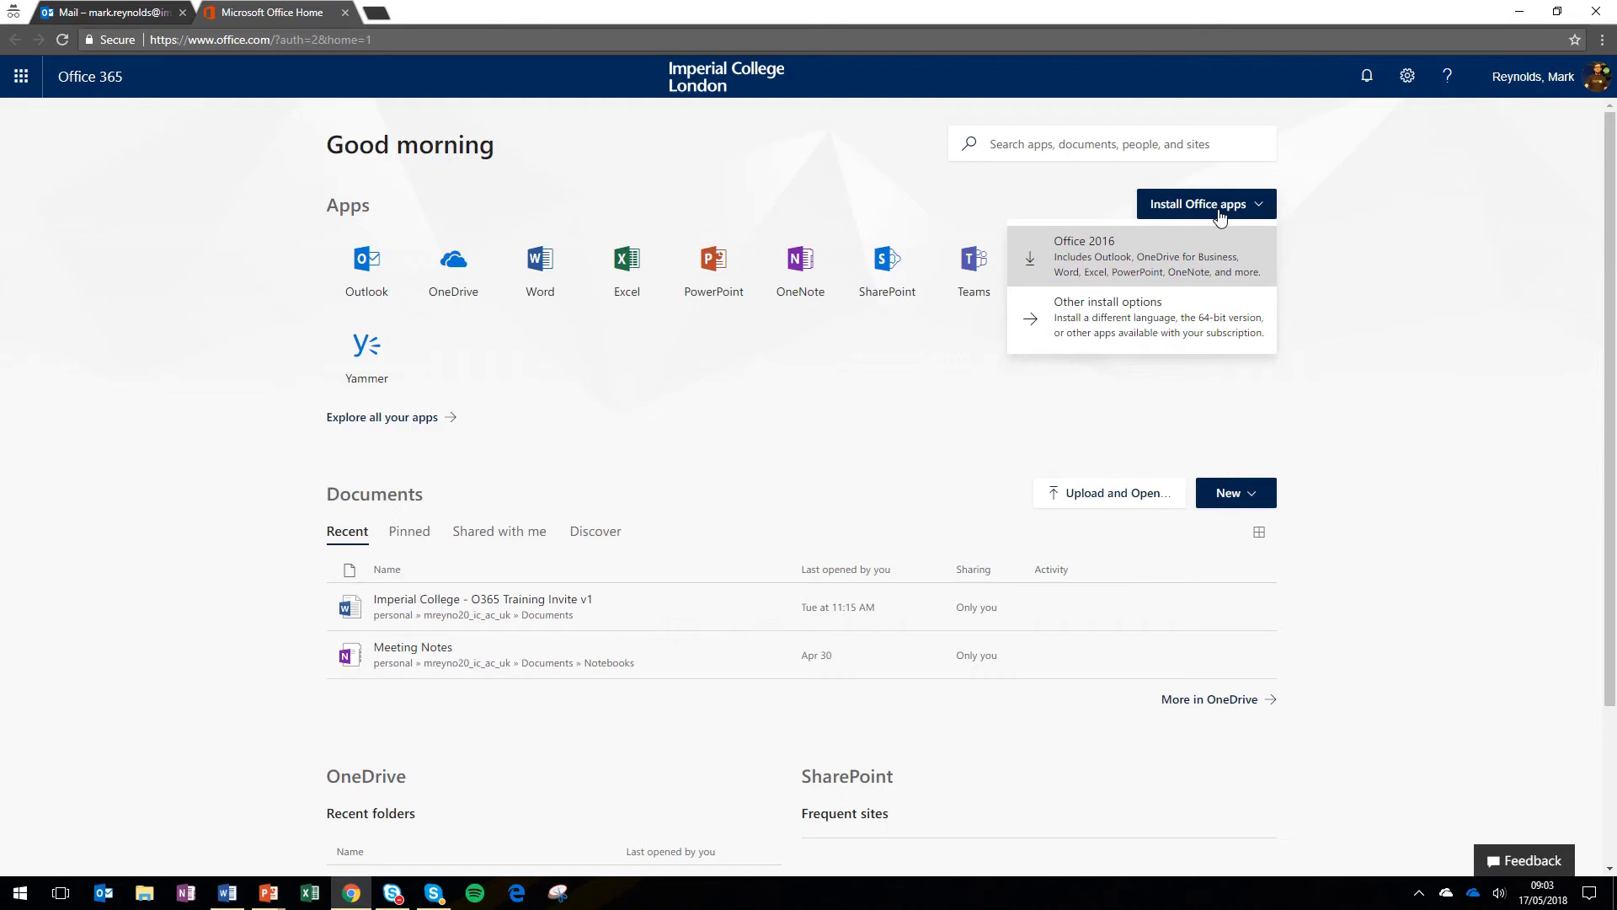
left_click(1376, 215)
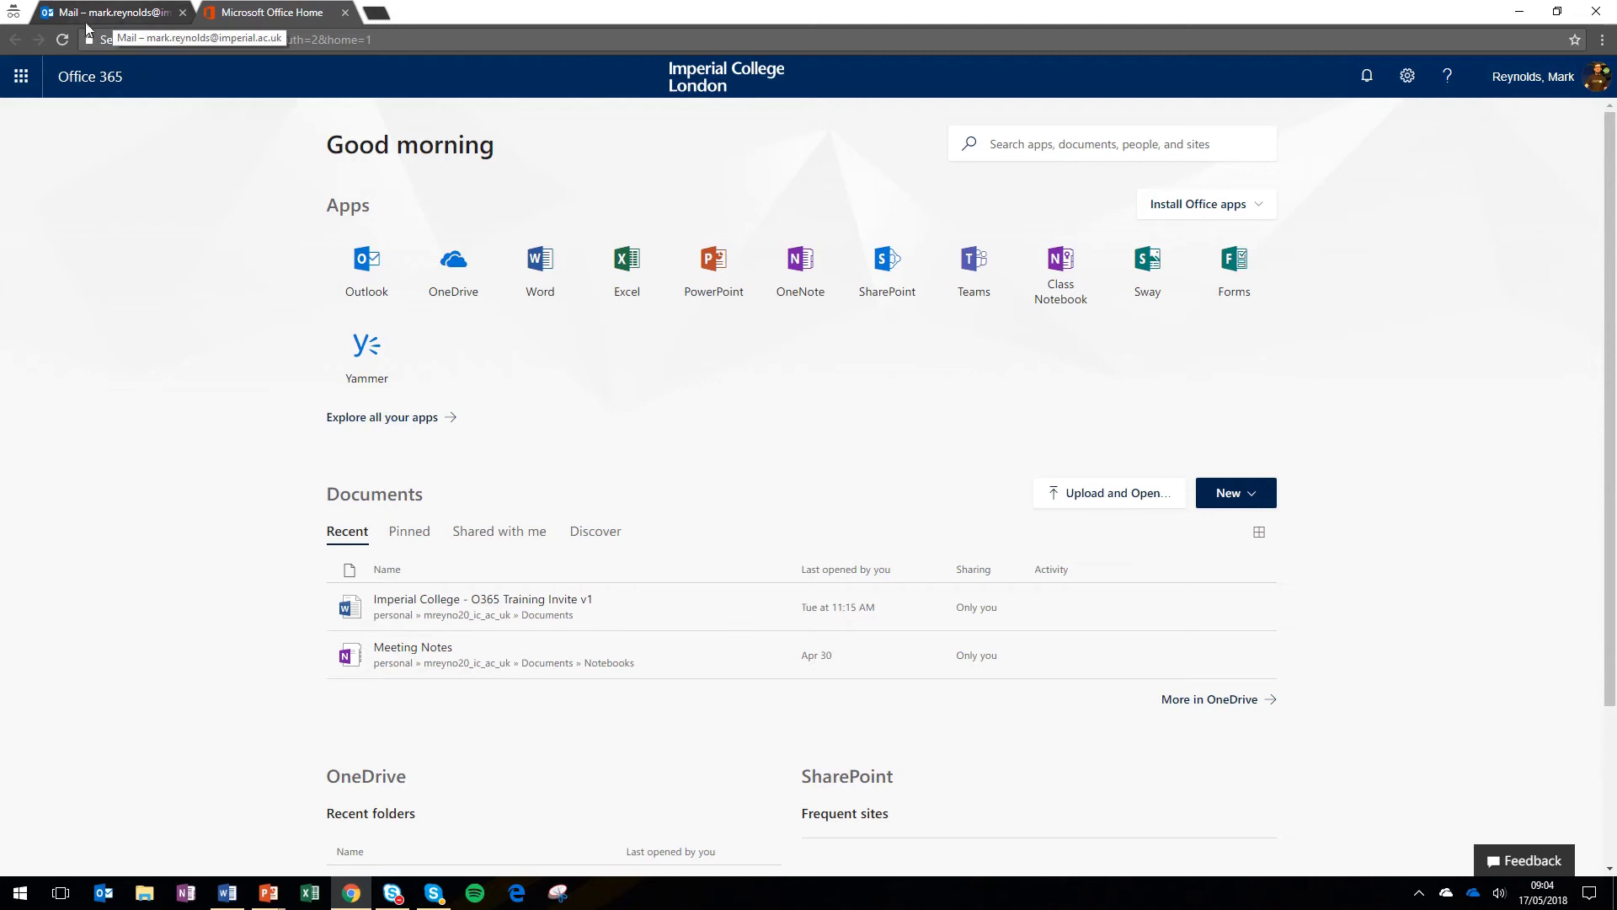
- Open OneDrive from the Office 365 app launcher
left_click(21, 76)
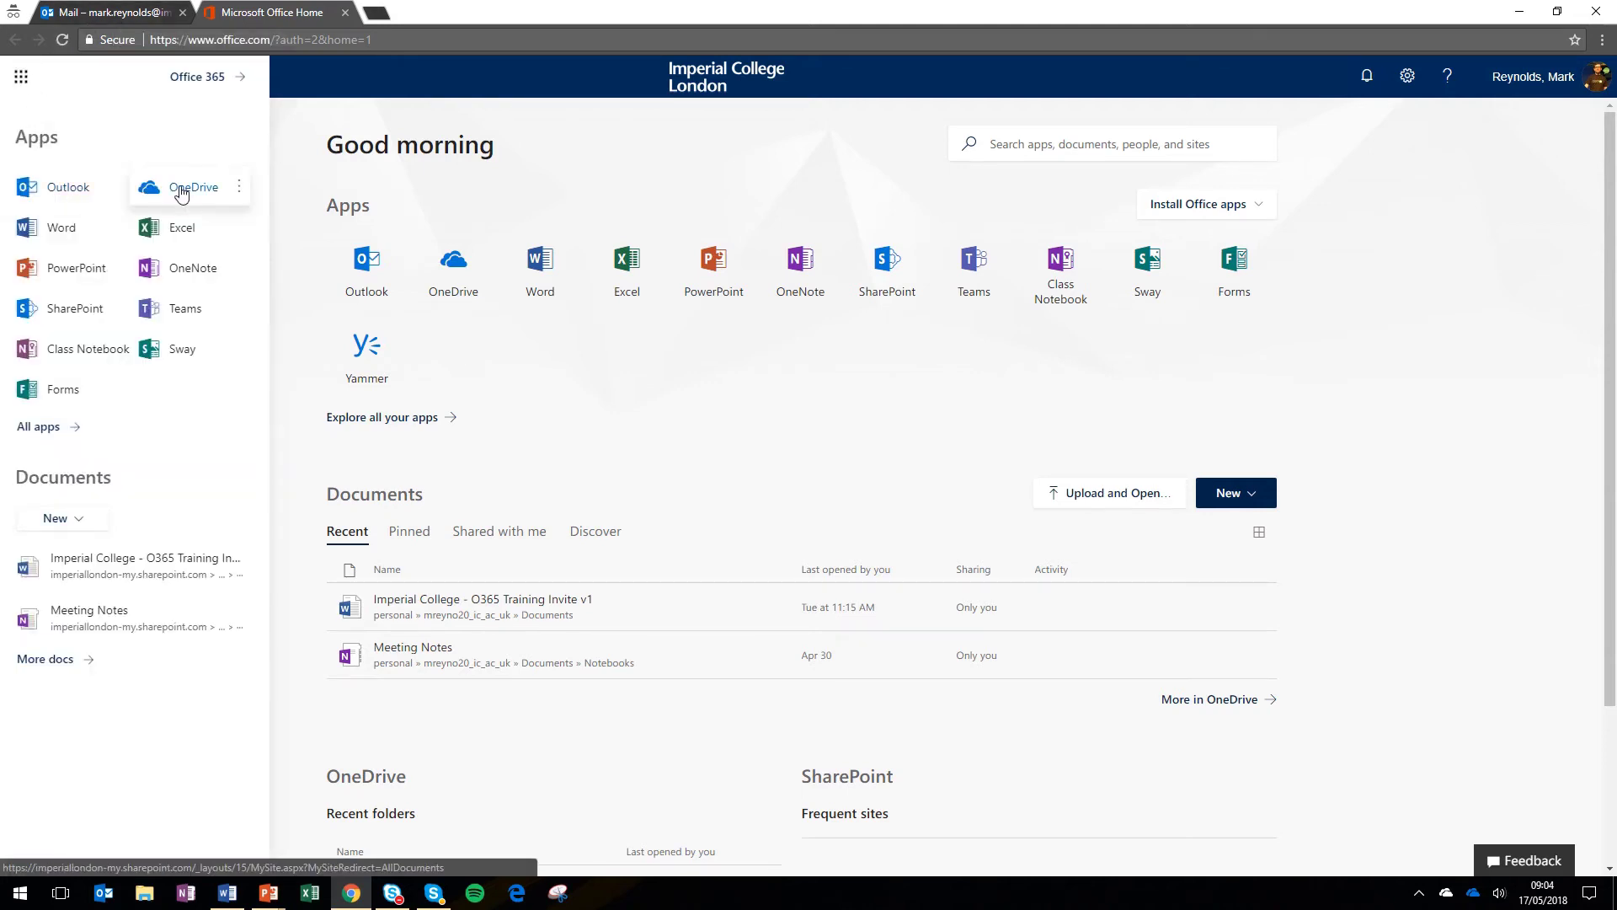
left_click(180, 194)
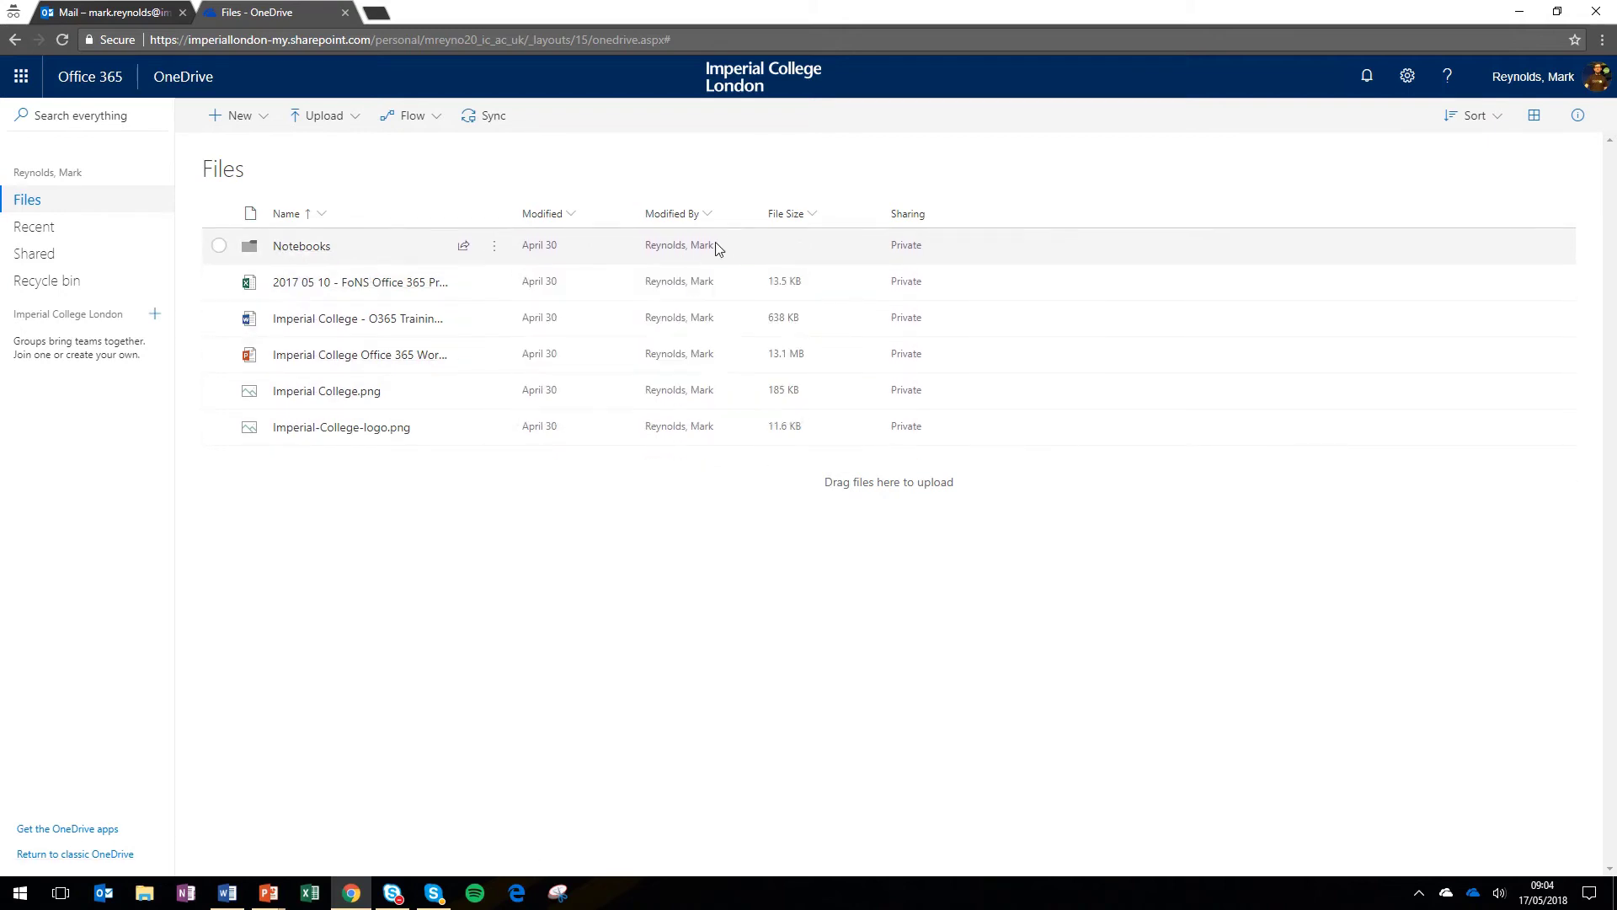
mouse_move(711, 253)
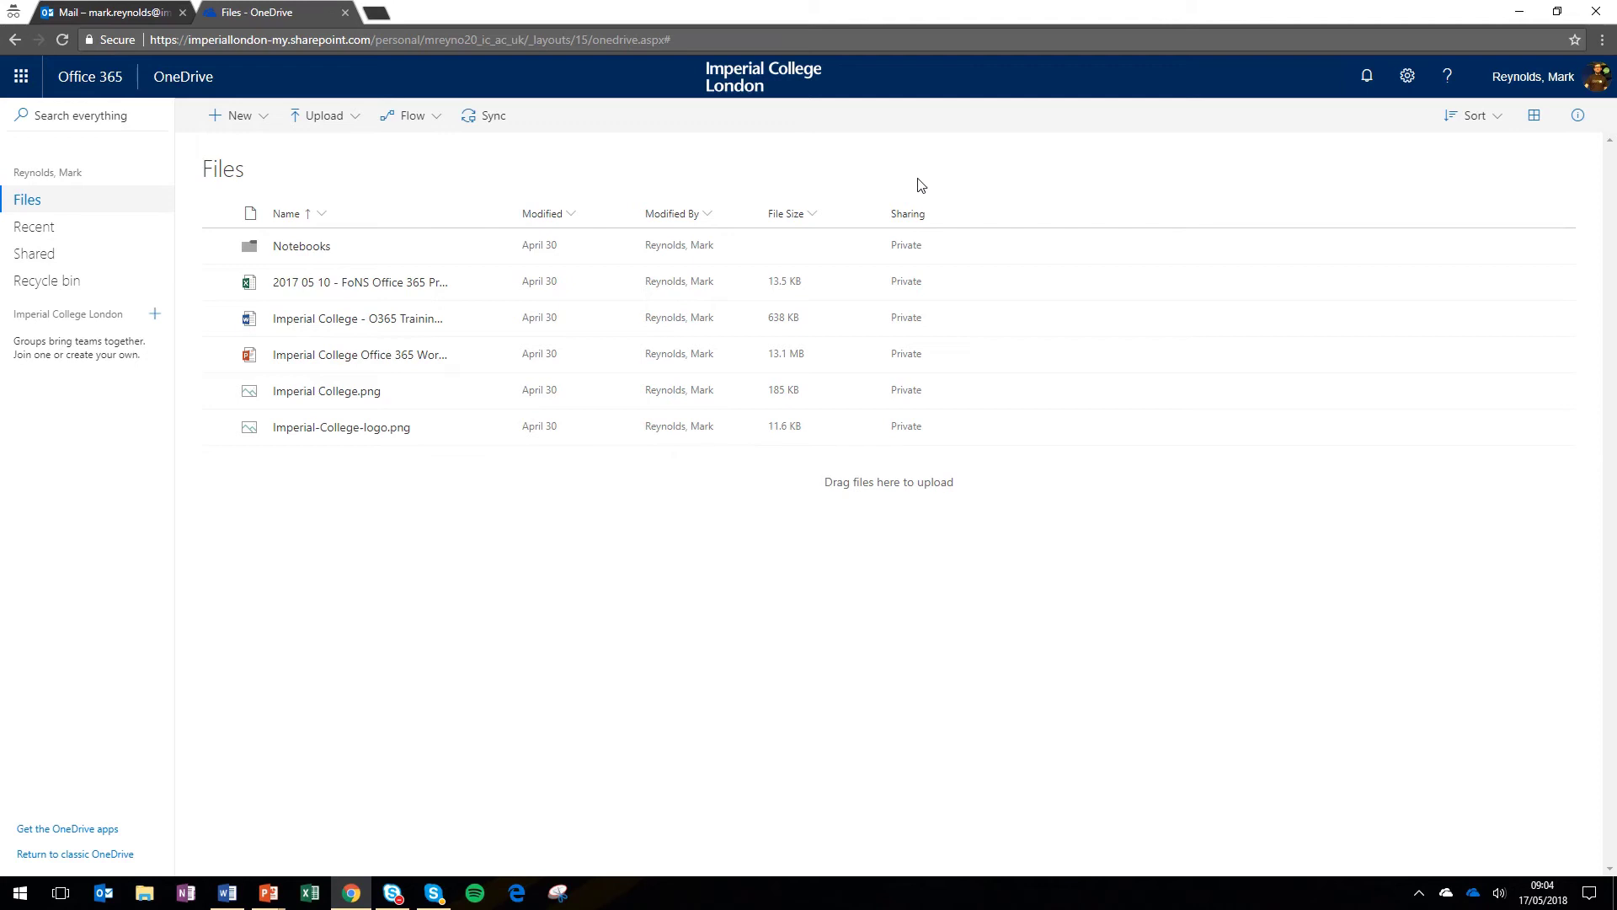
- Look through the New item types and Upload choices in OneDrive Files, closing each
left_click(266, 122)
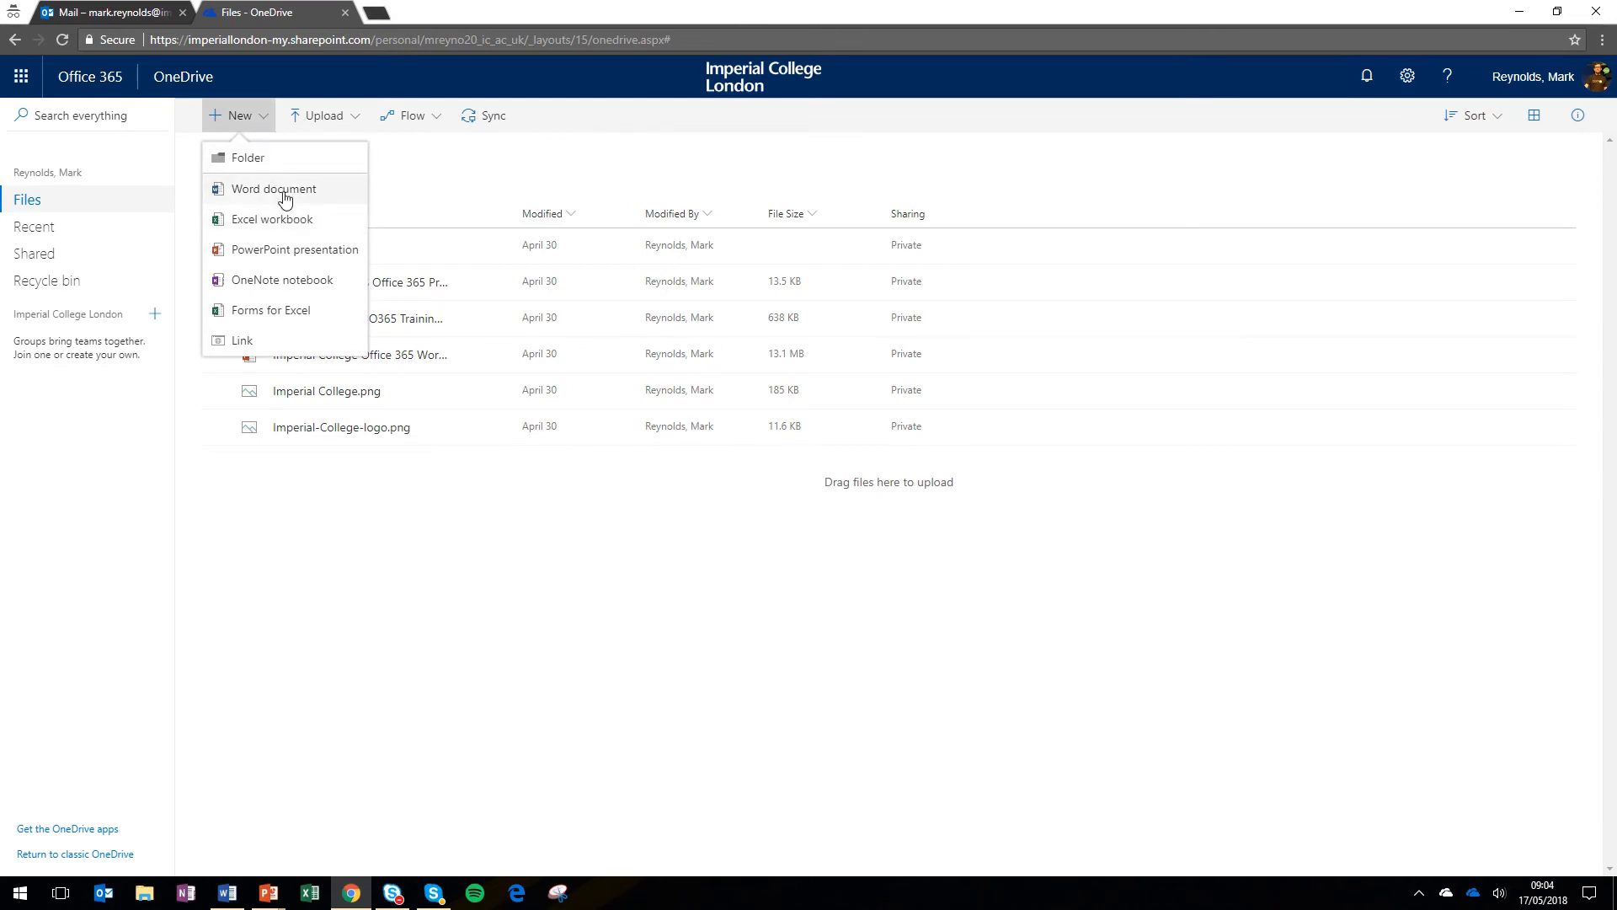
left_click(445, 172)
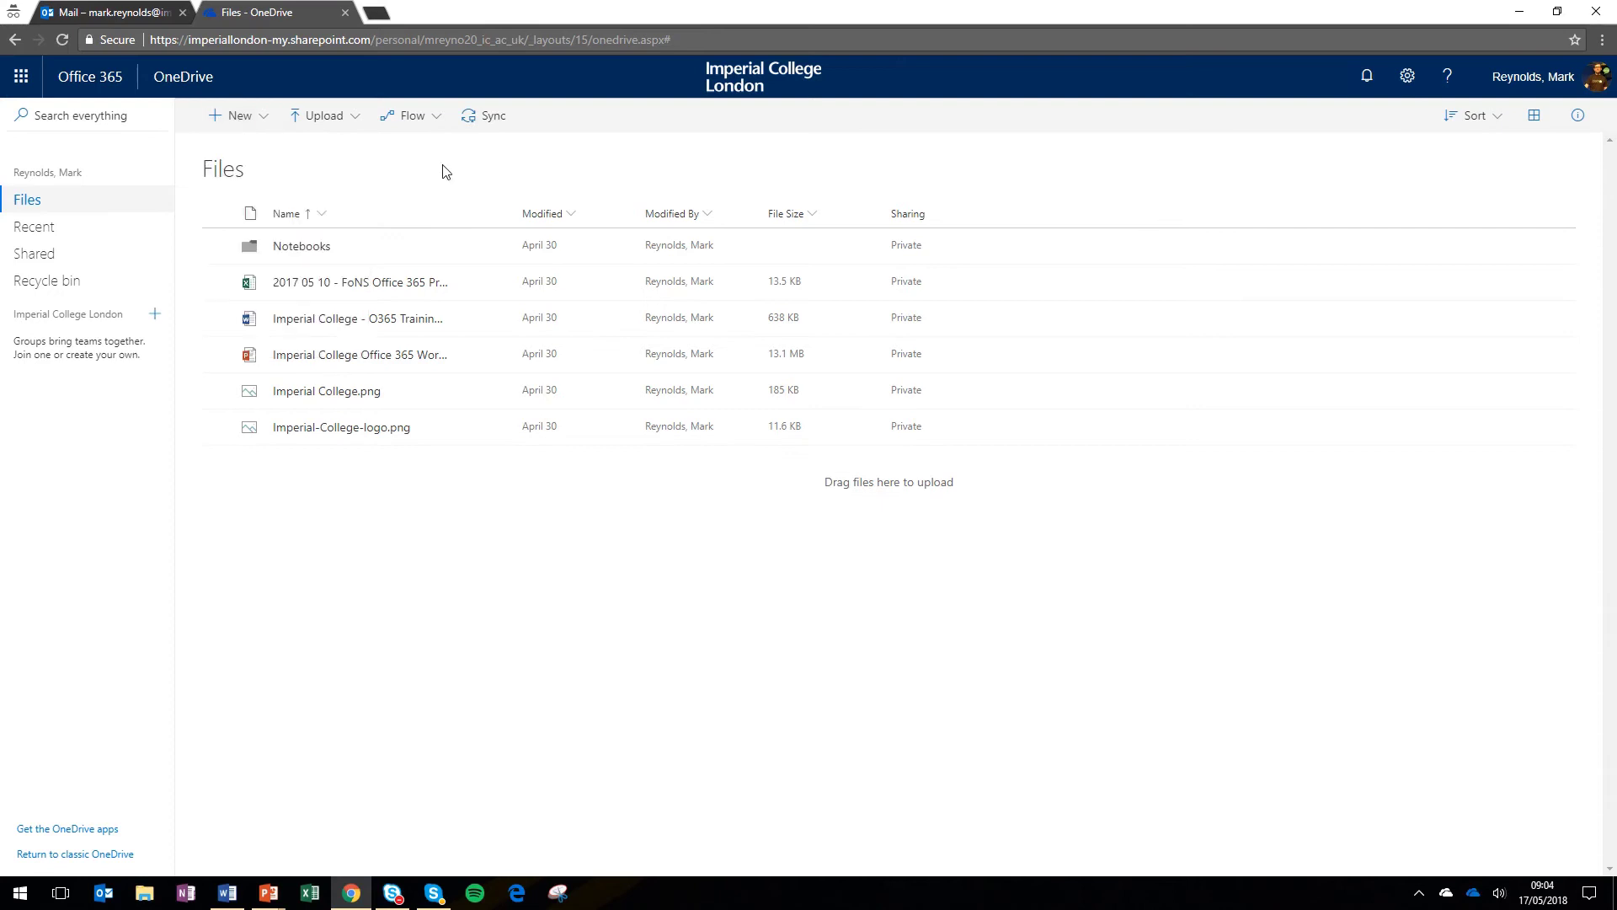
left_click(357, 123)
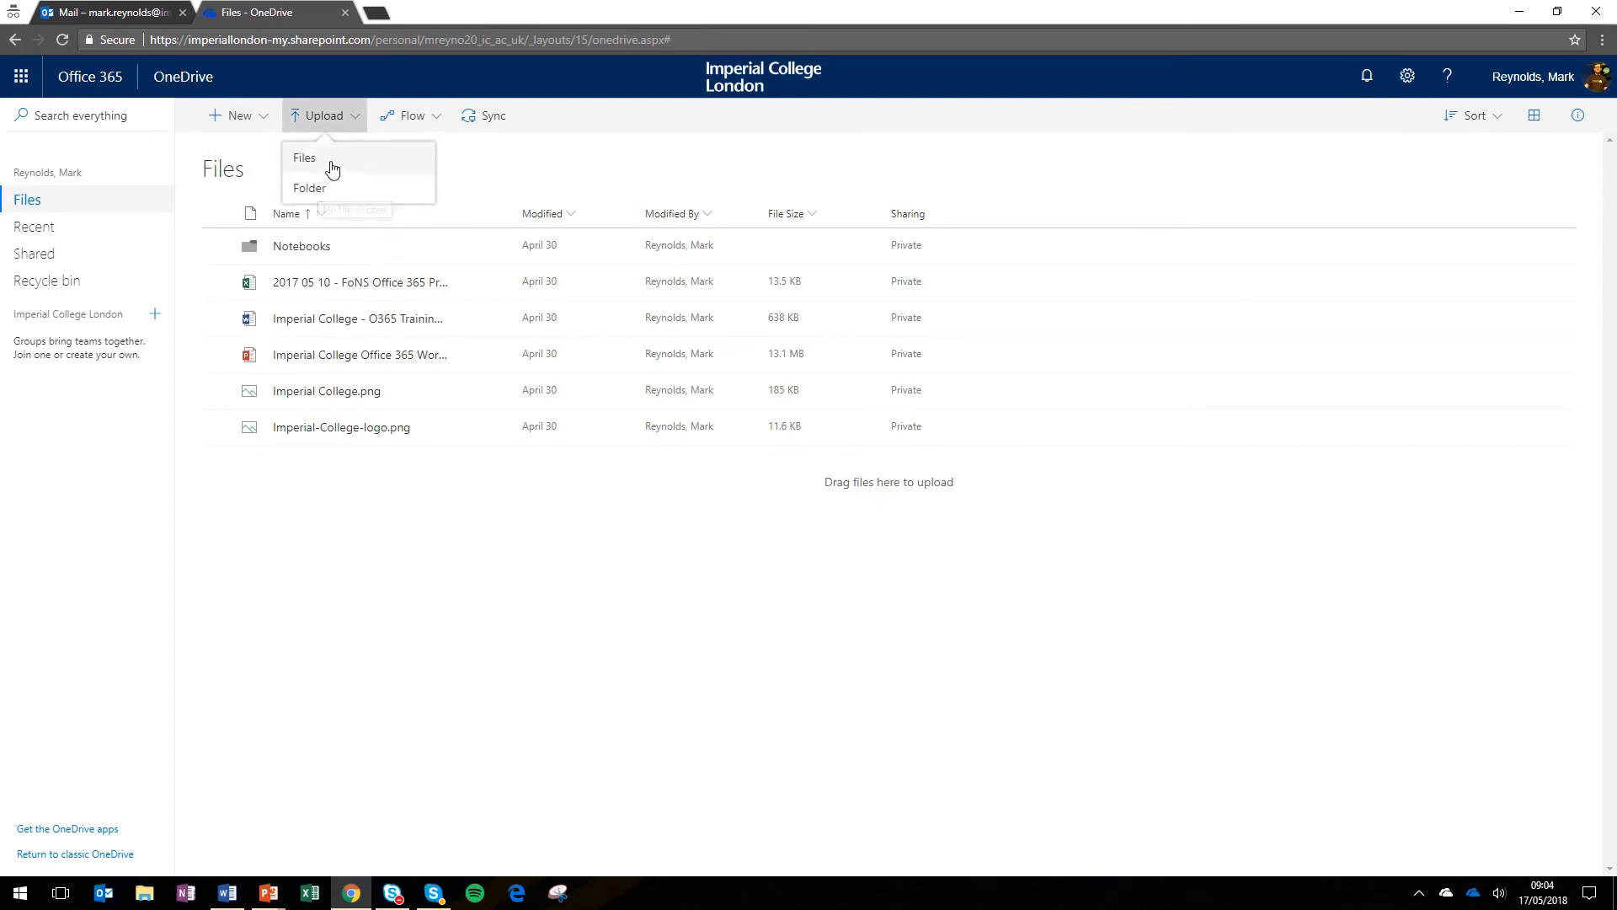
left_click(510, 159)
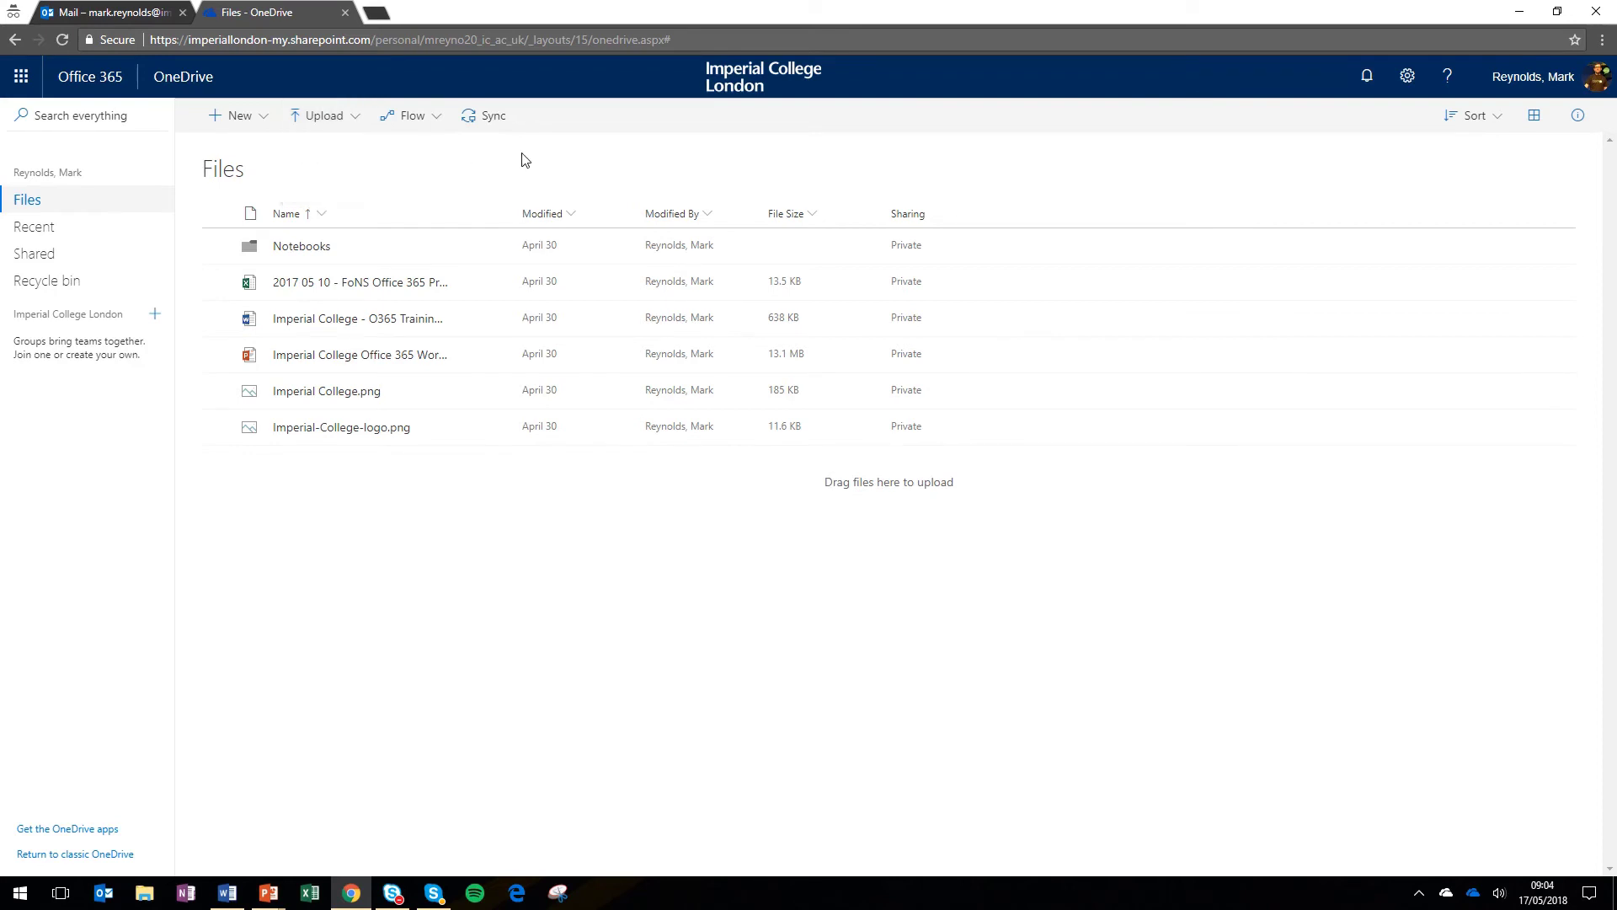
left_click(227, 893)
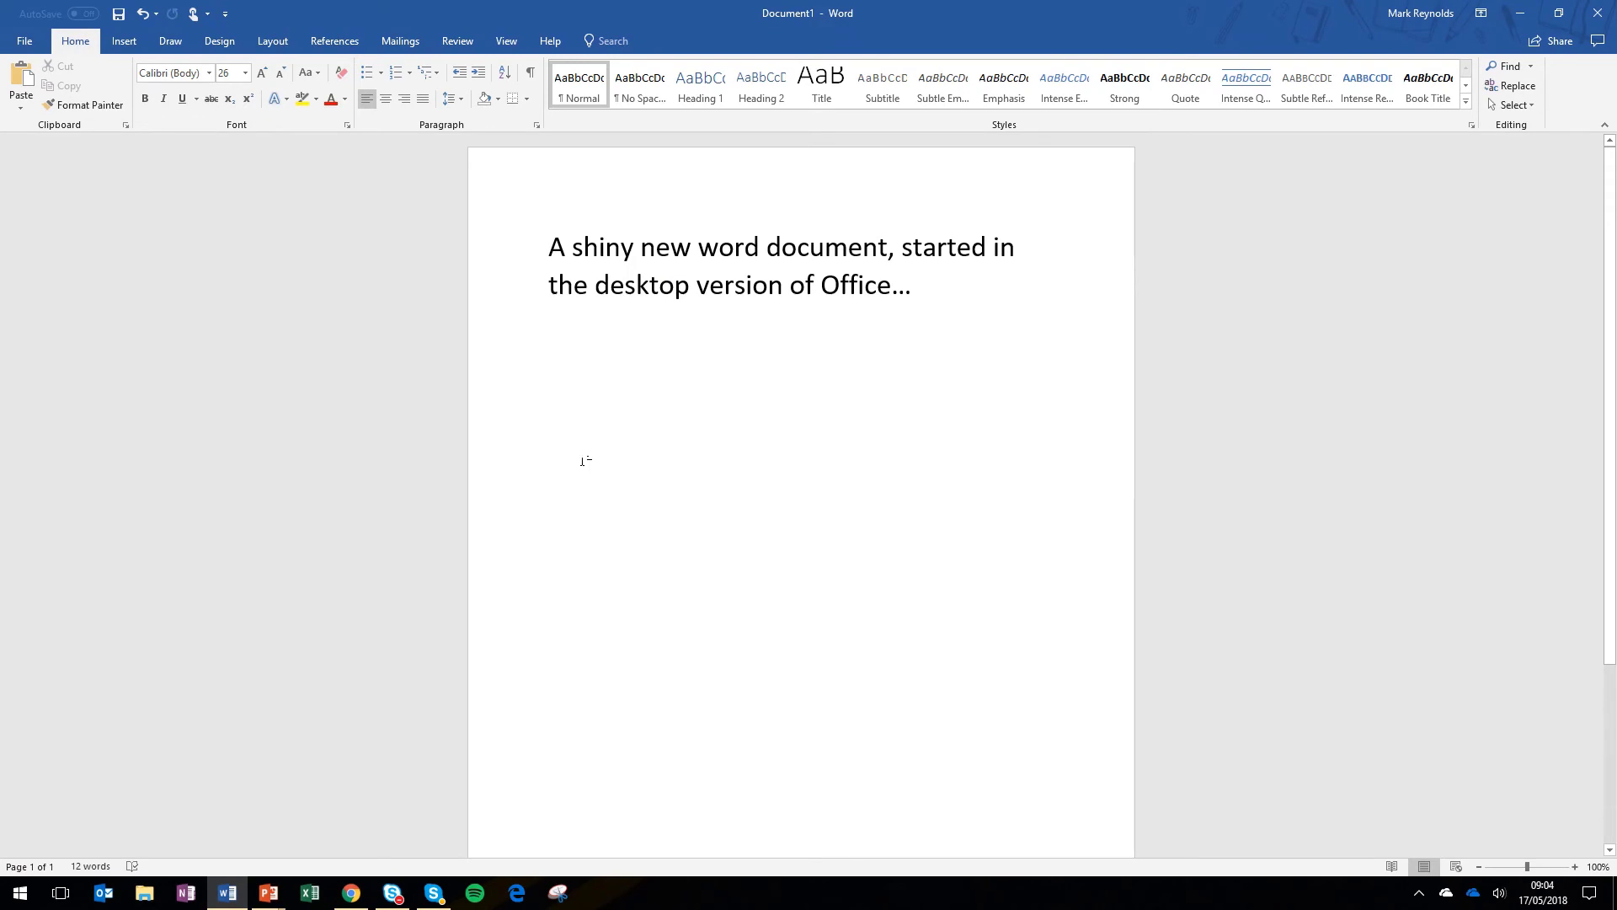
left_click(25, 40)
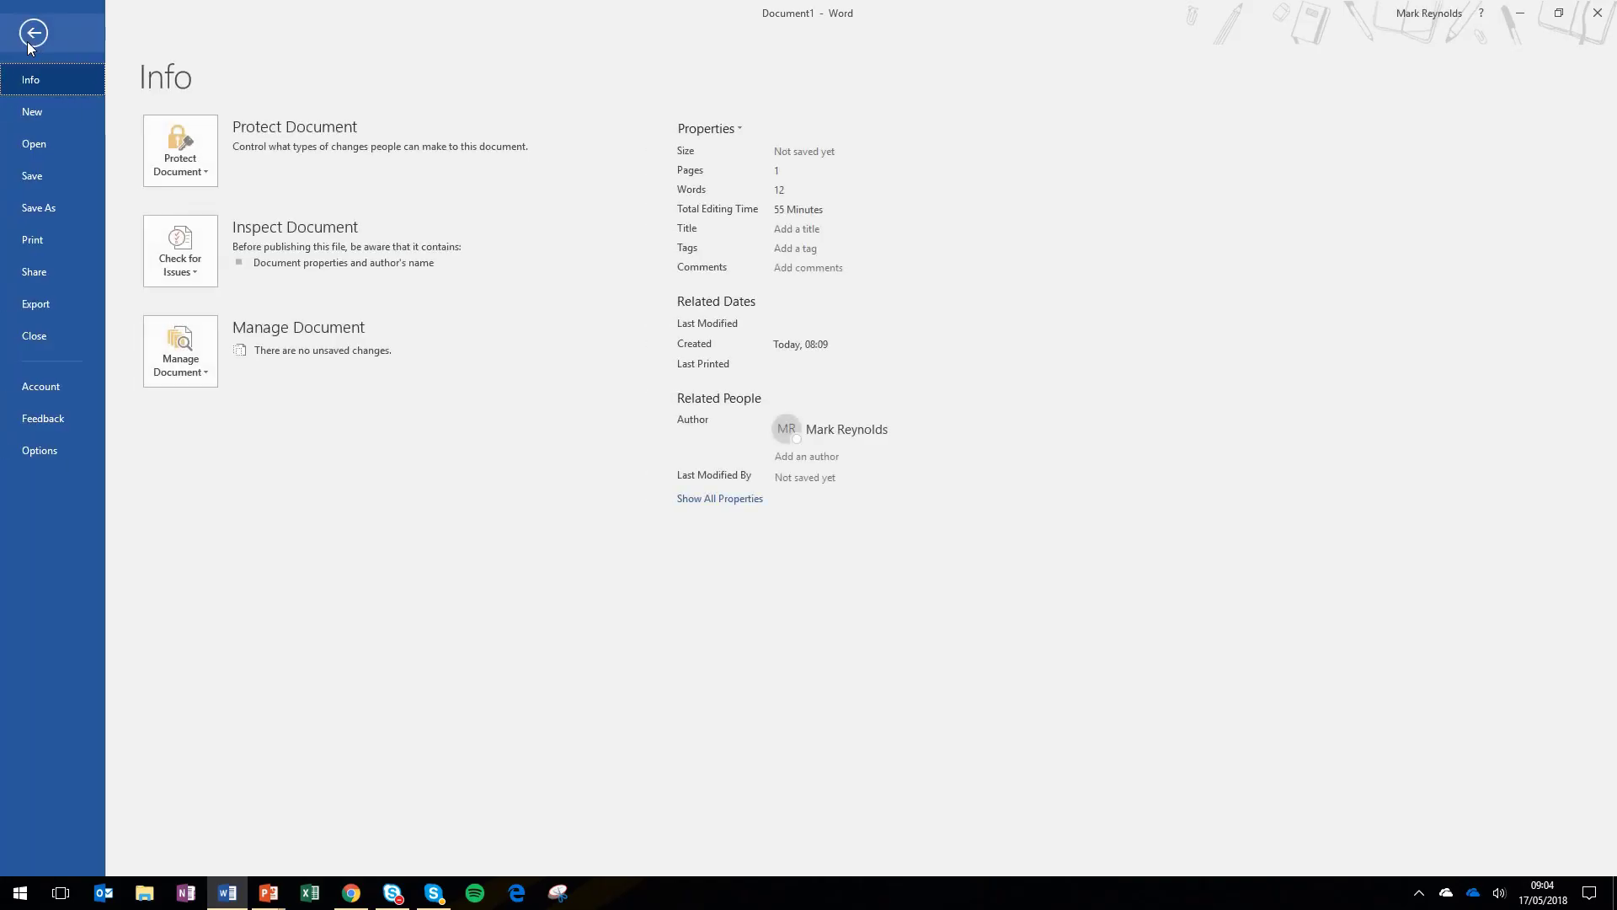
left_click(40, 210)
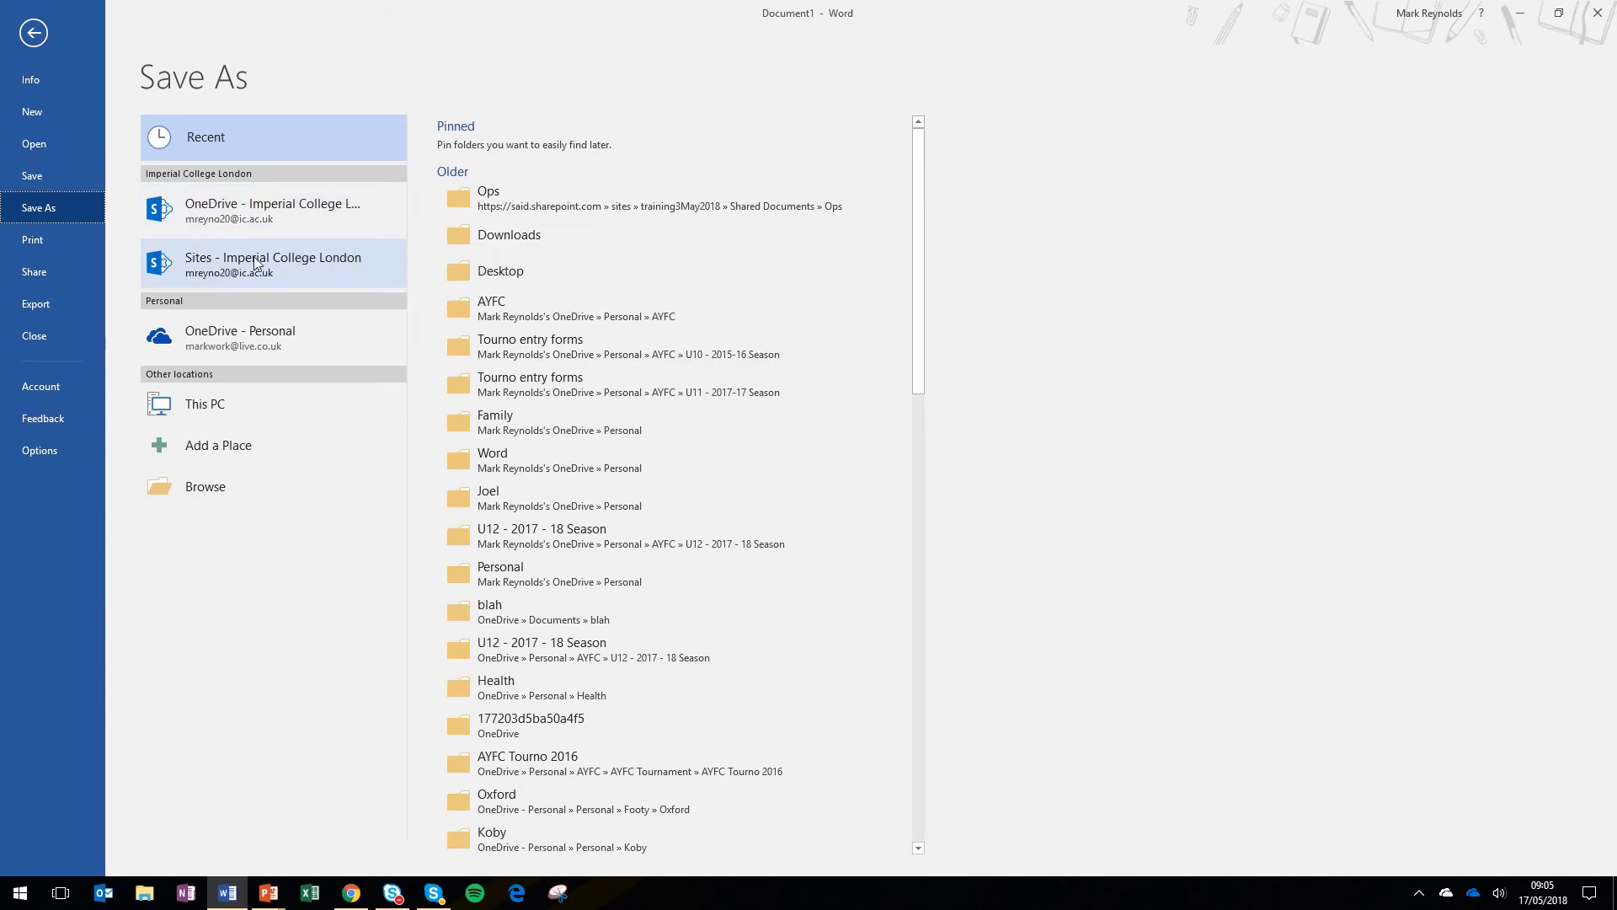
left_click(39, 39)
left_click(357, 906)
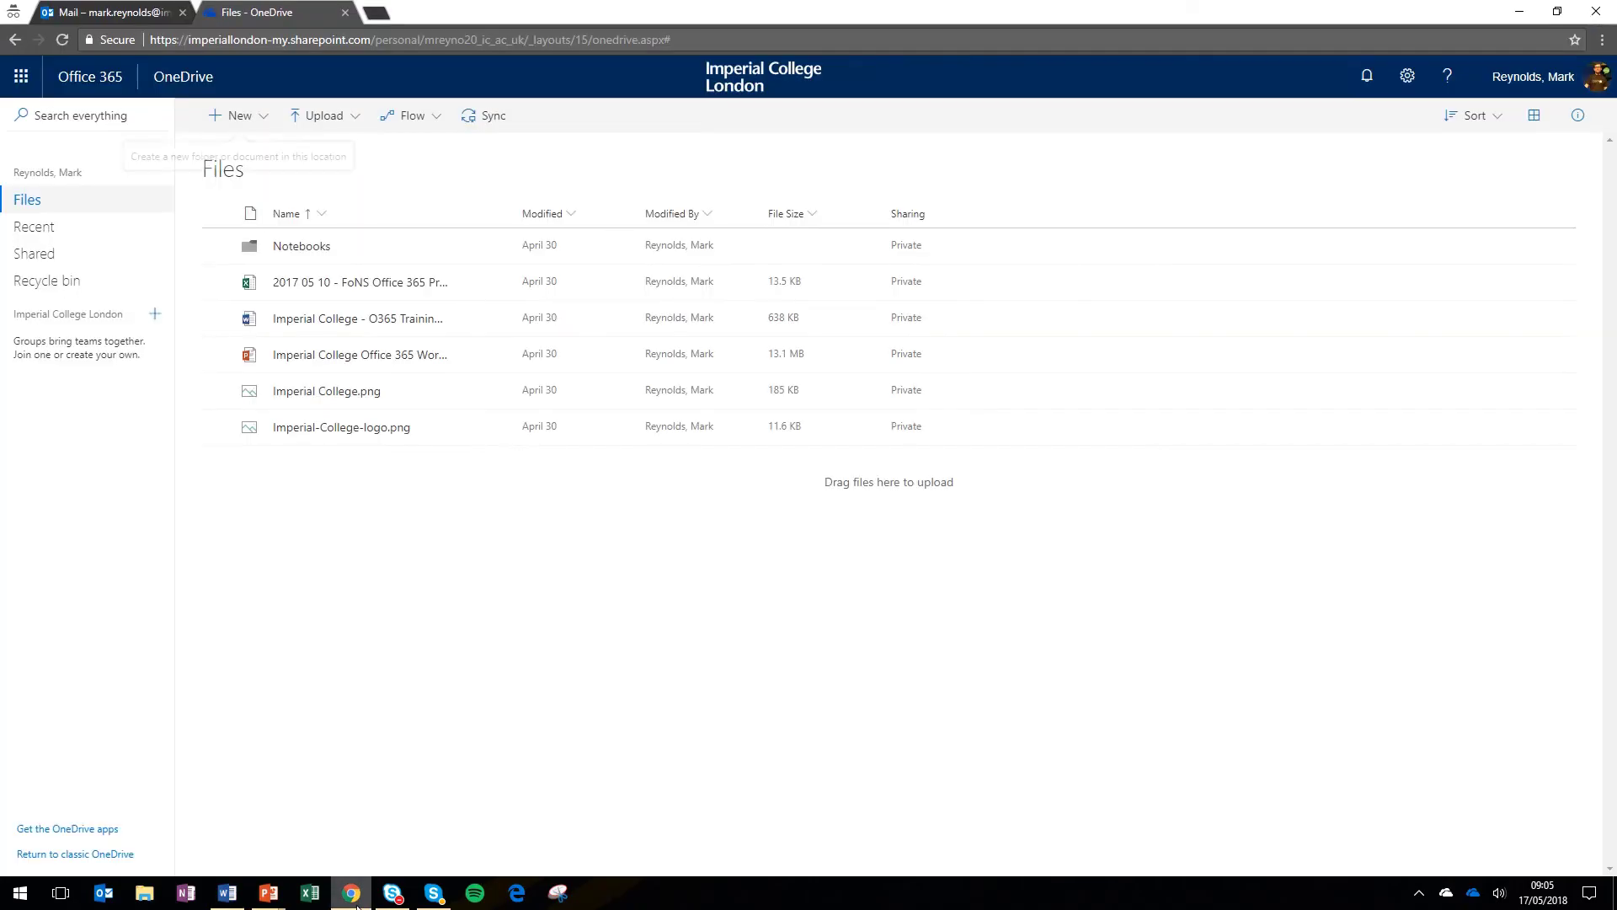
- Open Imperial College - O365 Training Invite v1 for editing in Word Online
left_click(330, 320)
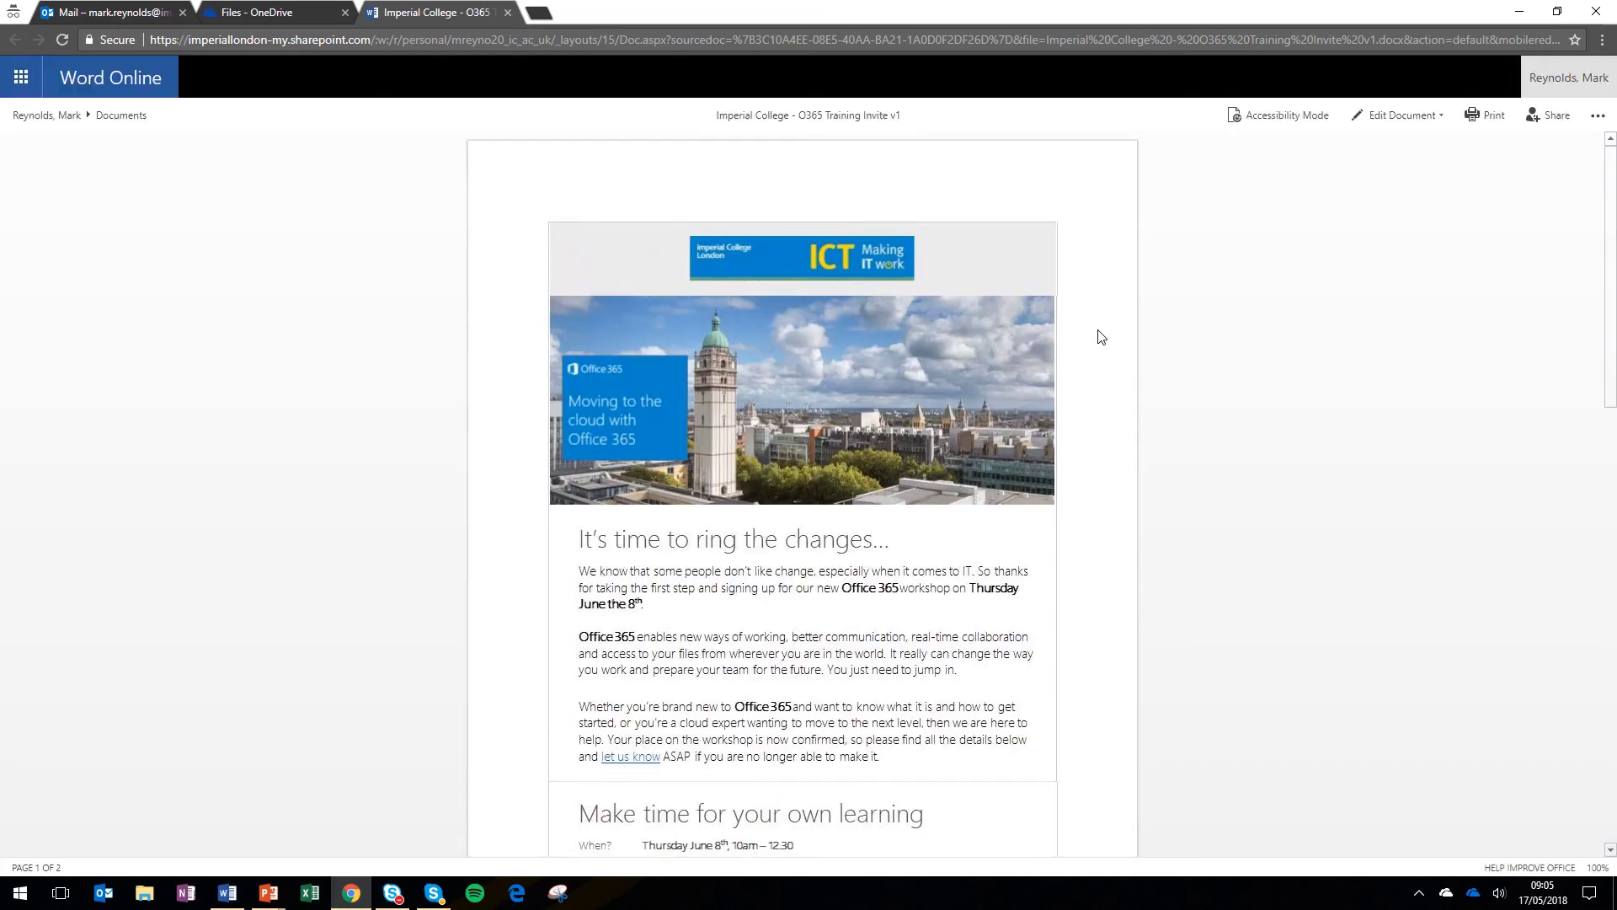
left_click(1443, 113)
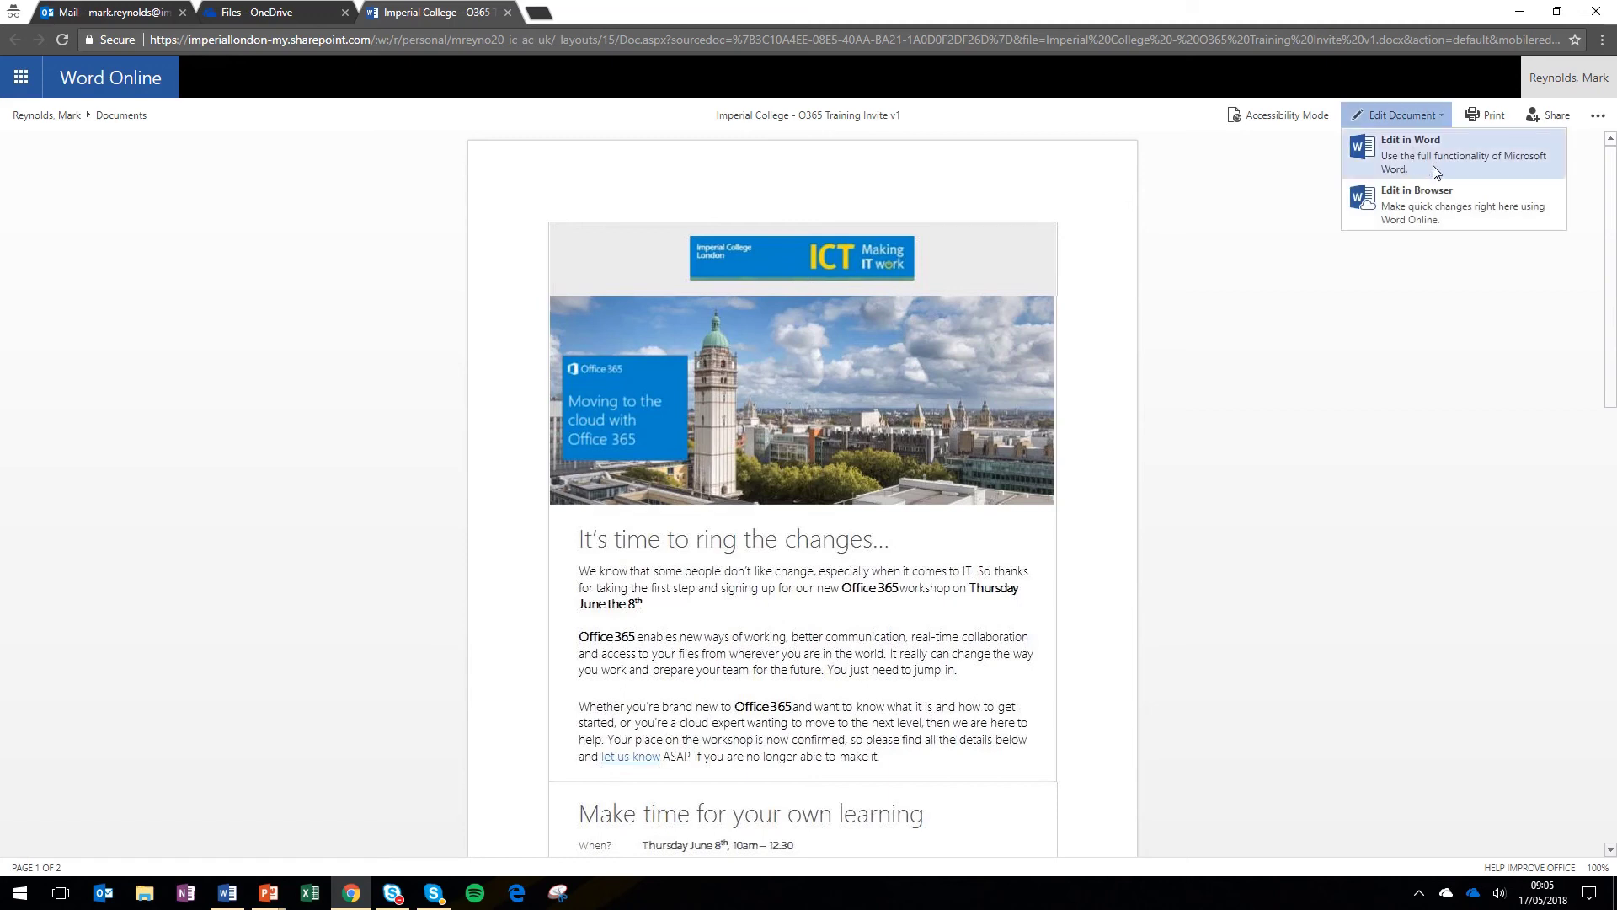
left_click(1418, 216)
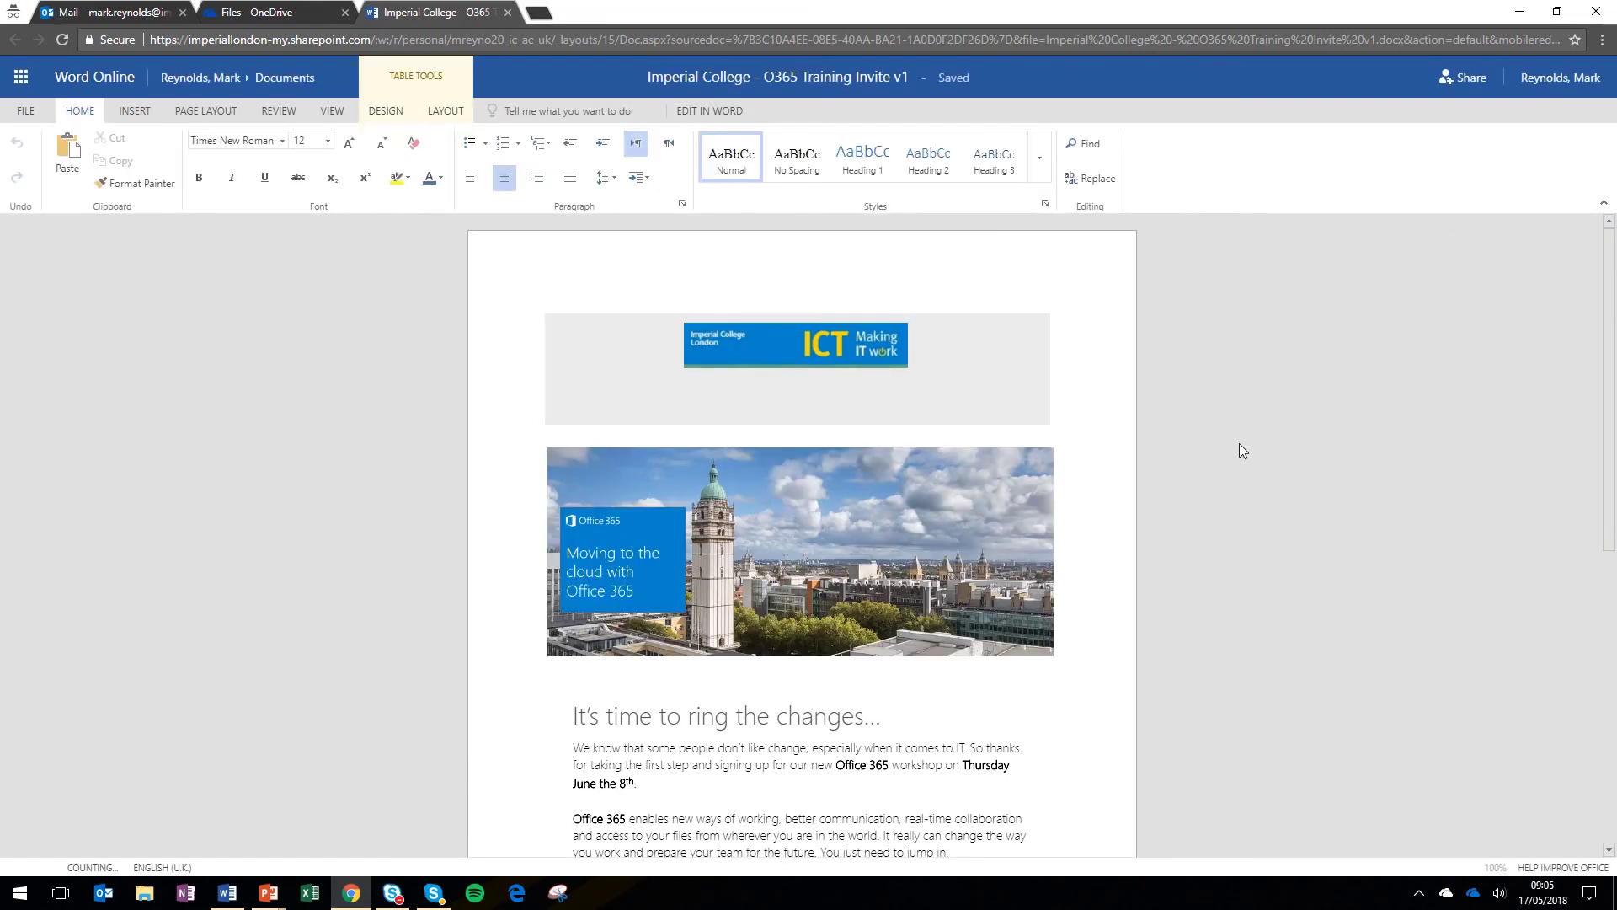
- Select the first-paragraph text from 'June the 8th' back to 'taking', then deselect it
scroll(1240, 443, "down", 1)
scroll(1245, 438, "down", 1)
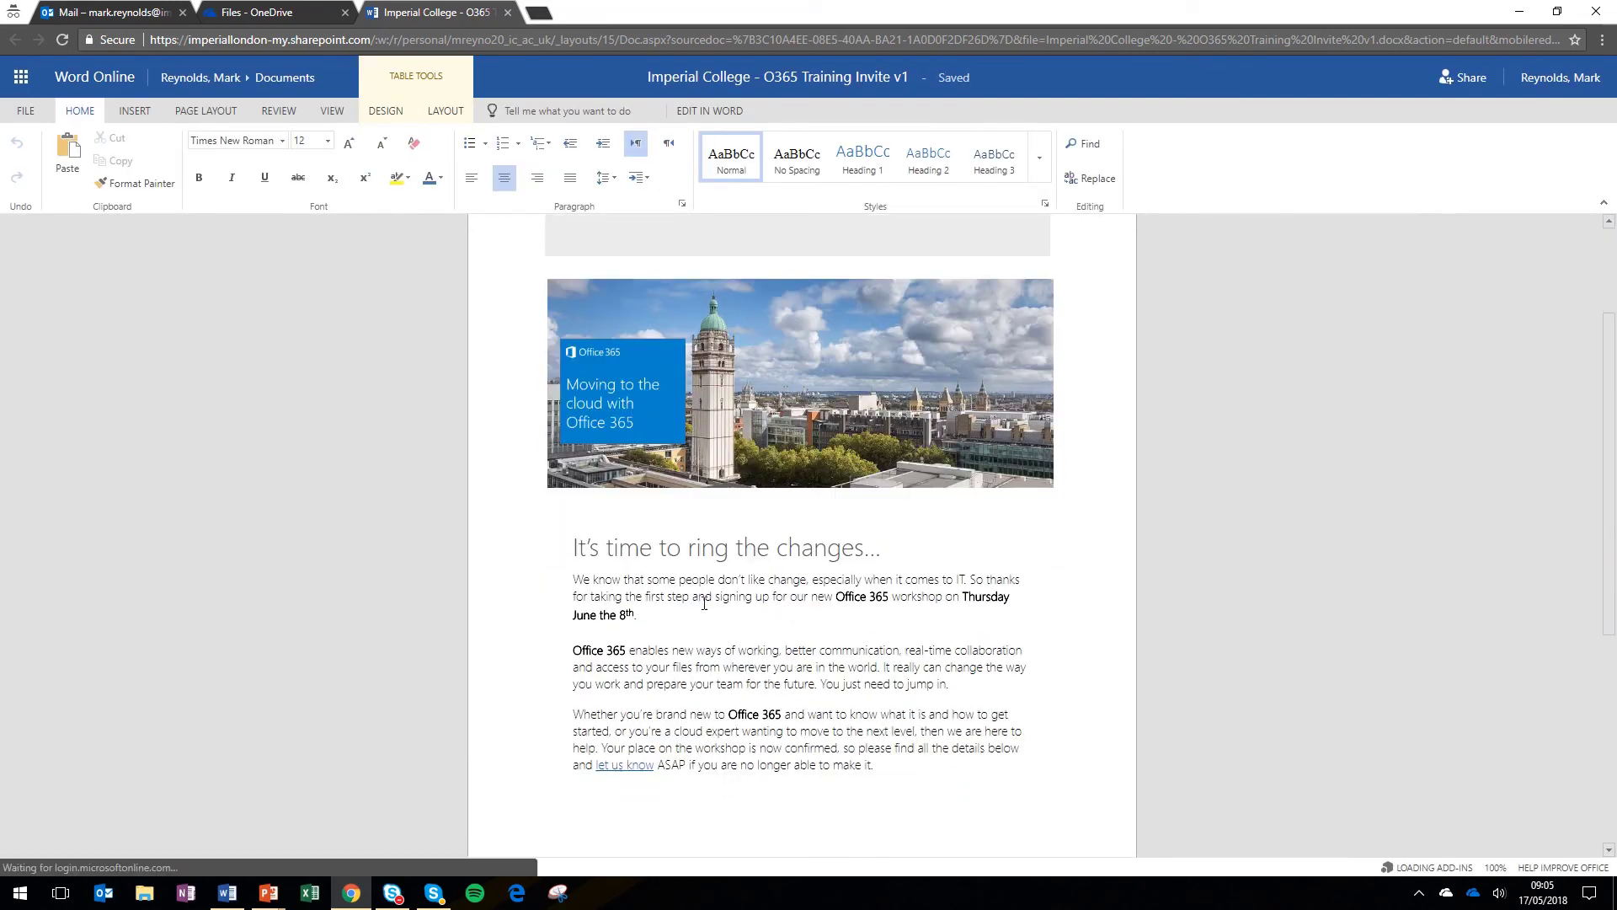
left_click(661, 617)
left_click_drag(661, 617, 572, 579)
left_click(574, 579)
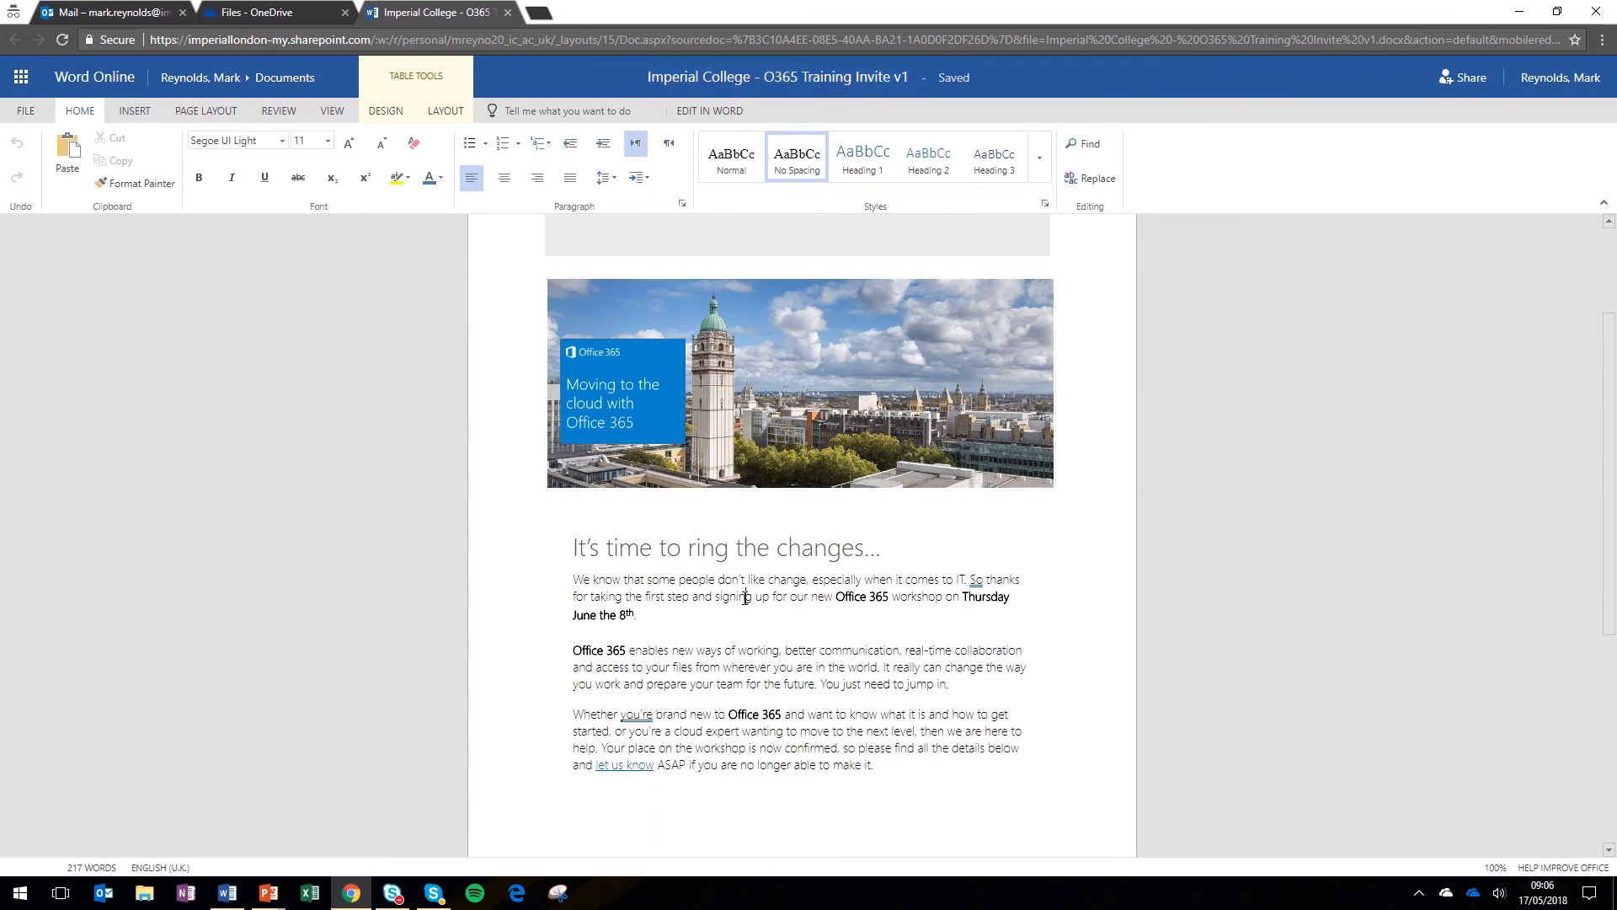
- Switch this tab to Outlook via the app launcher, then view All apps and close the list
left_click(21, 82)
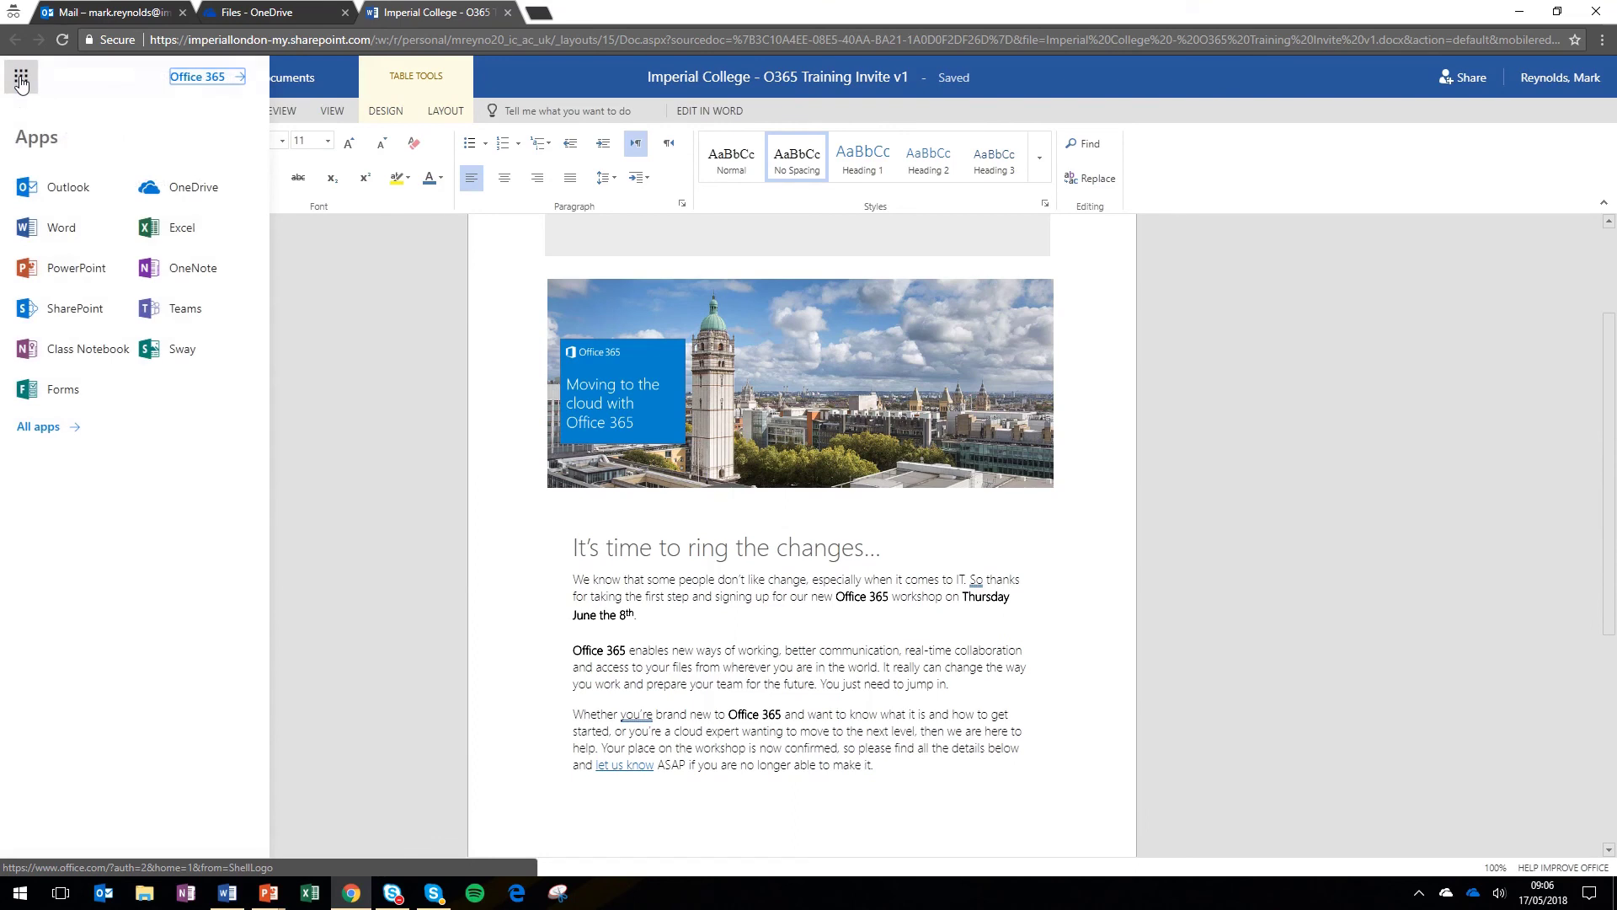
left_click(52, 192)
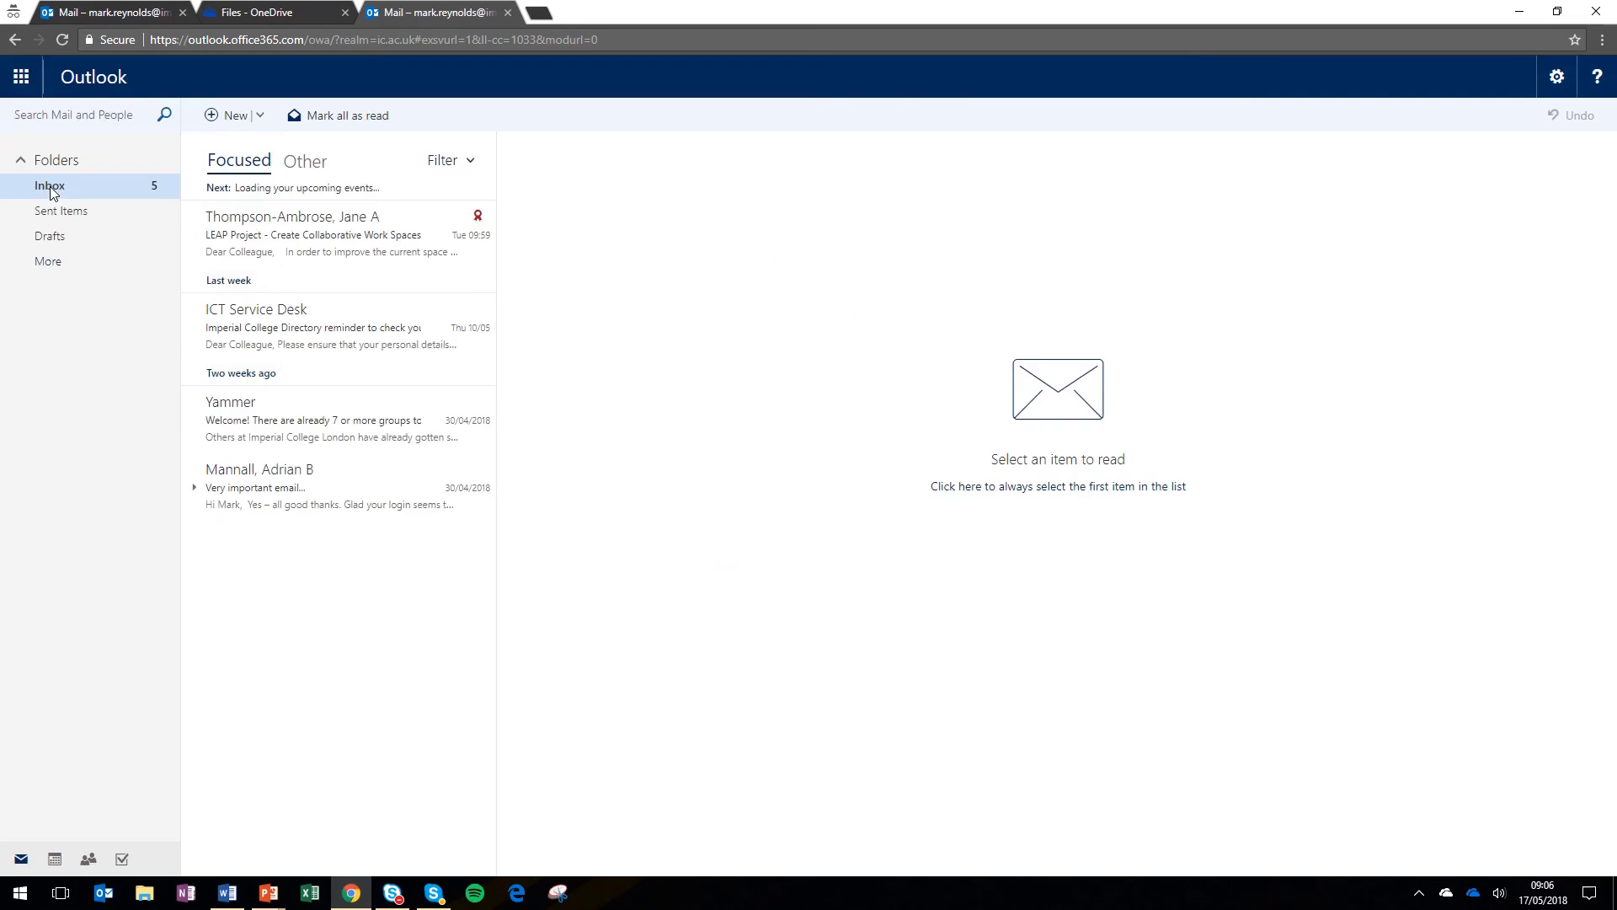
left_click(21, 81)
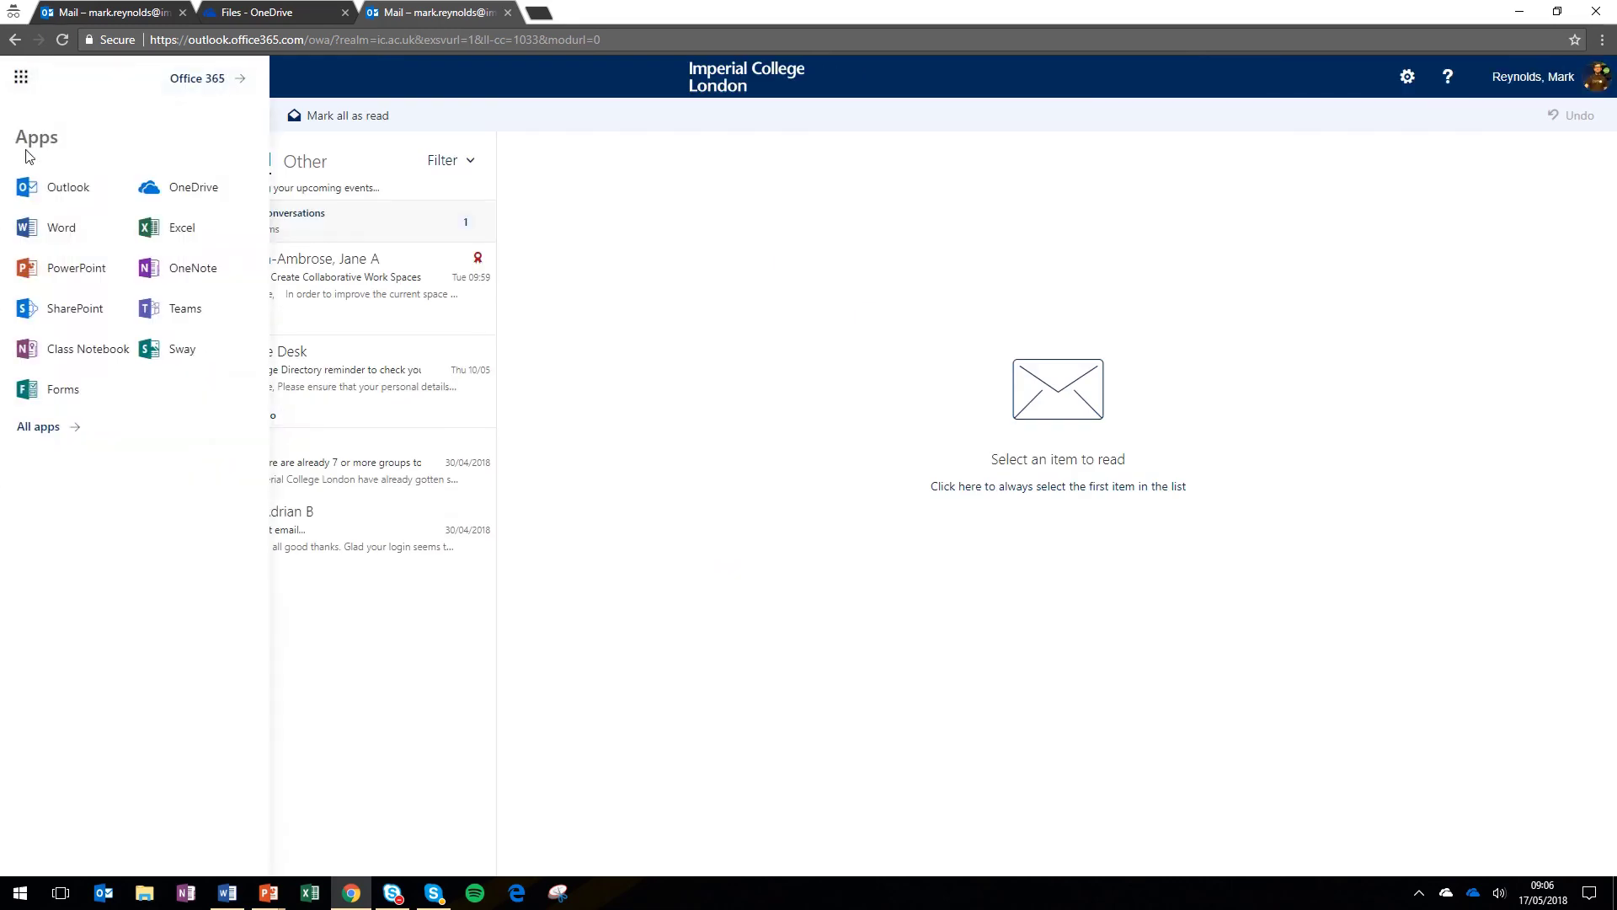
left_click(49, 429)
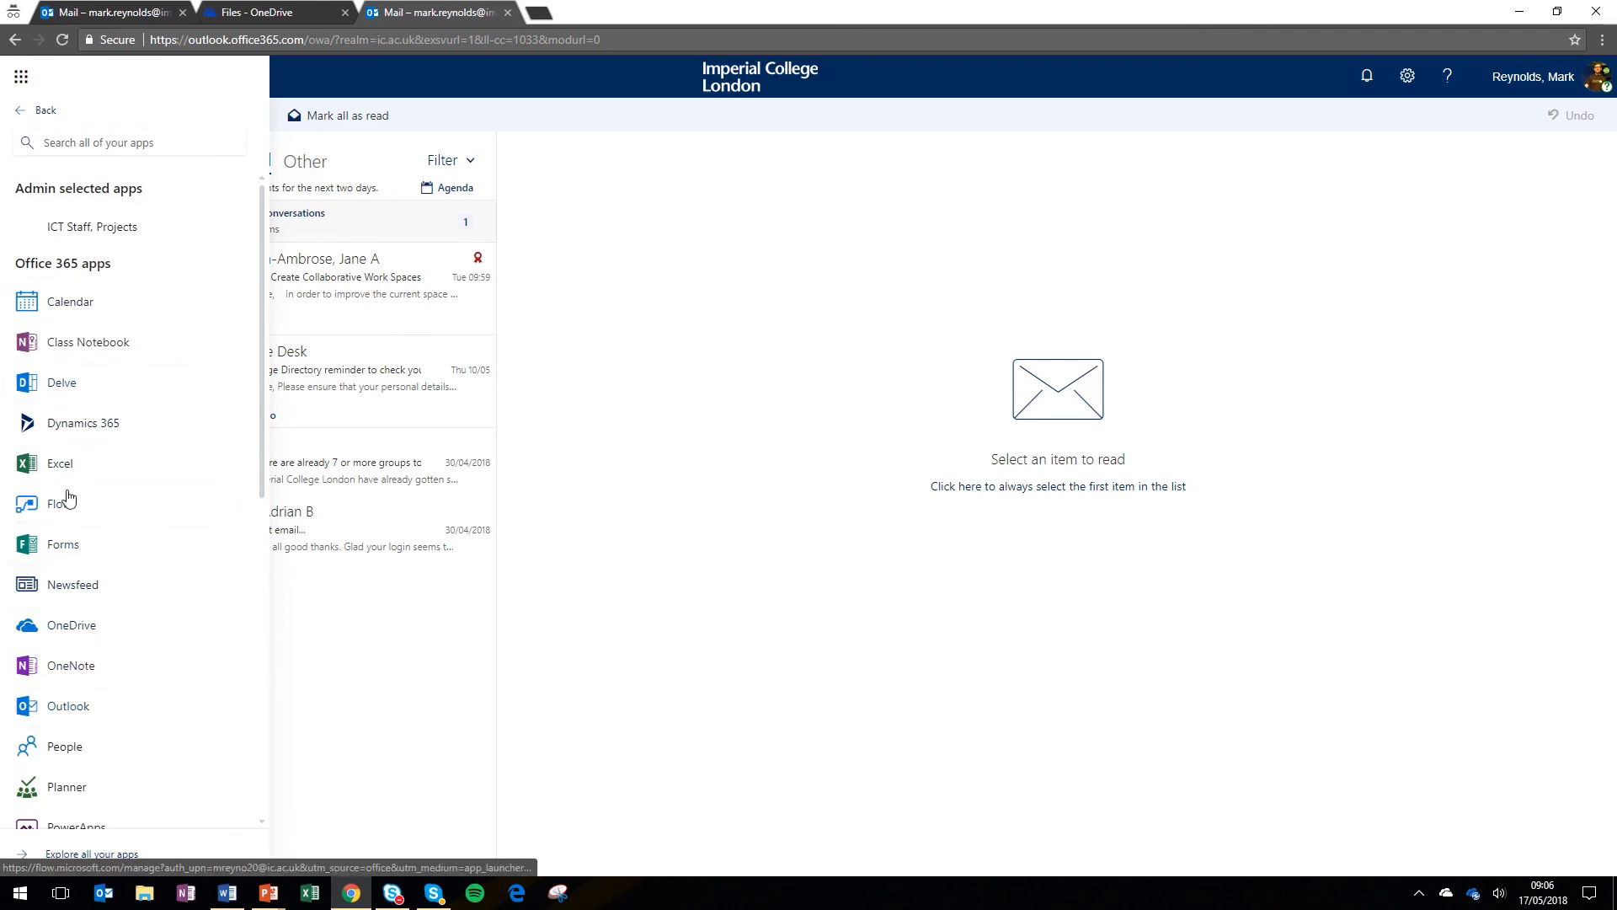
left_click(691, 283)
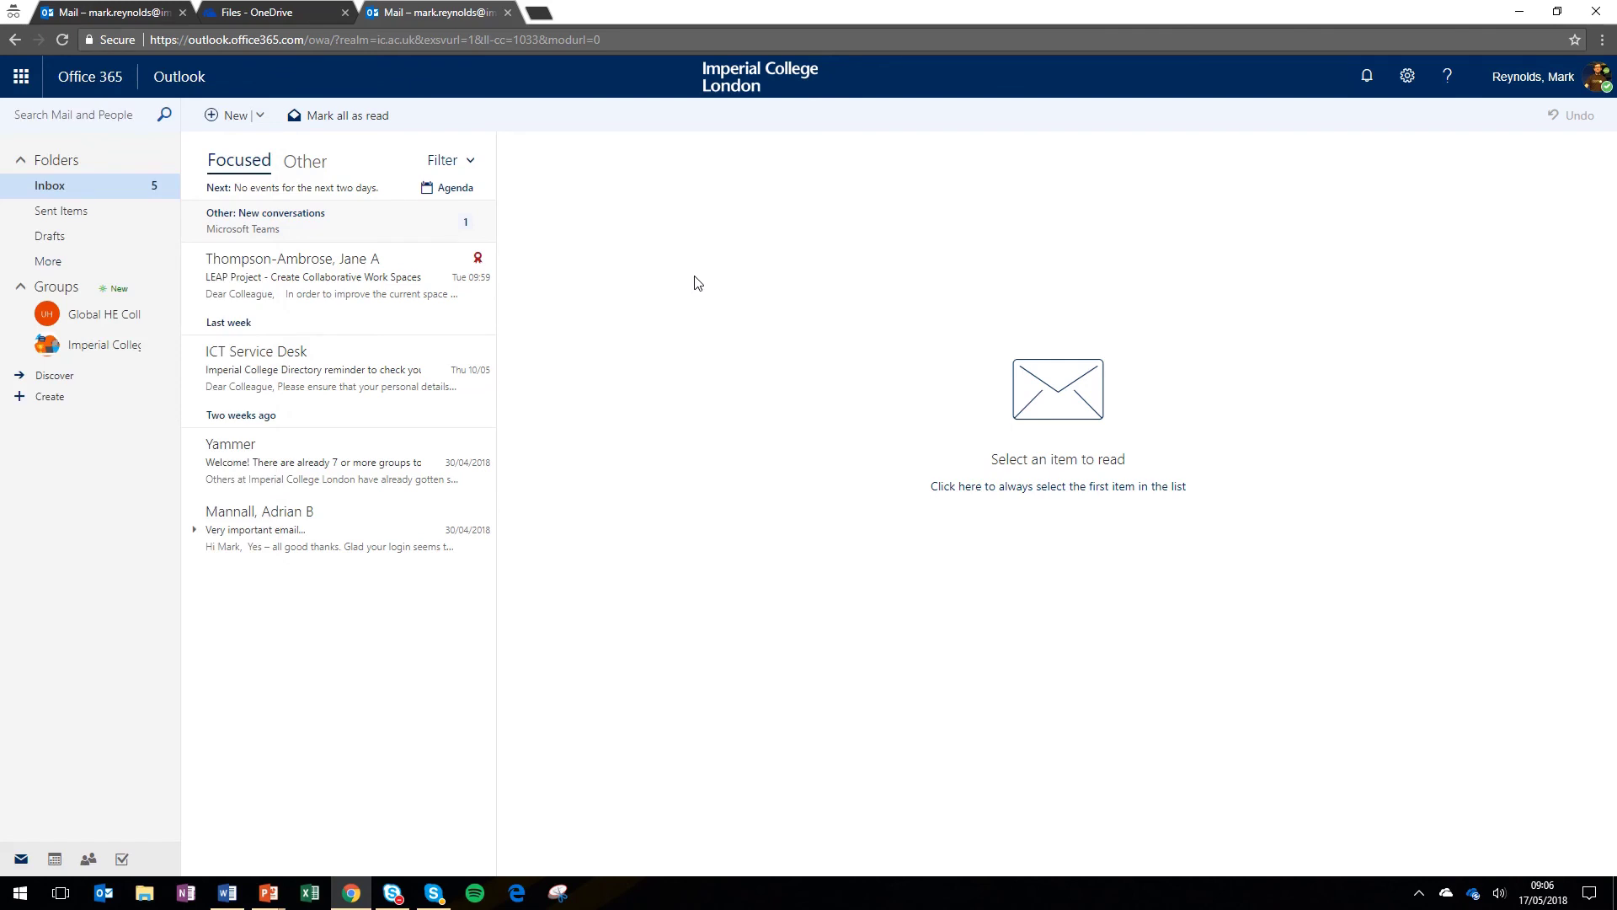